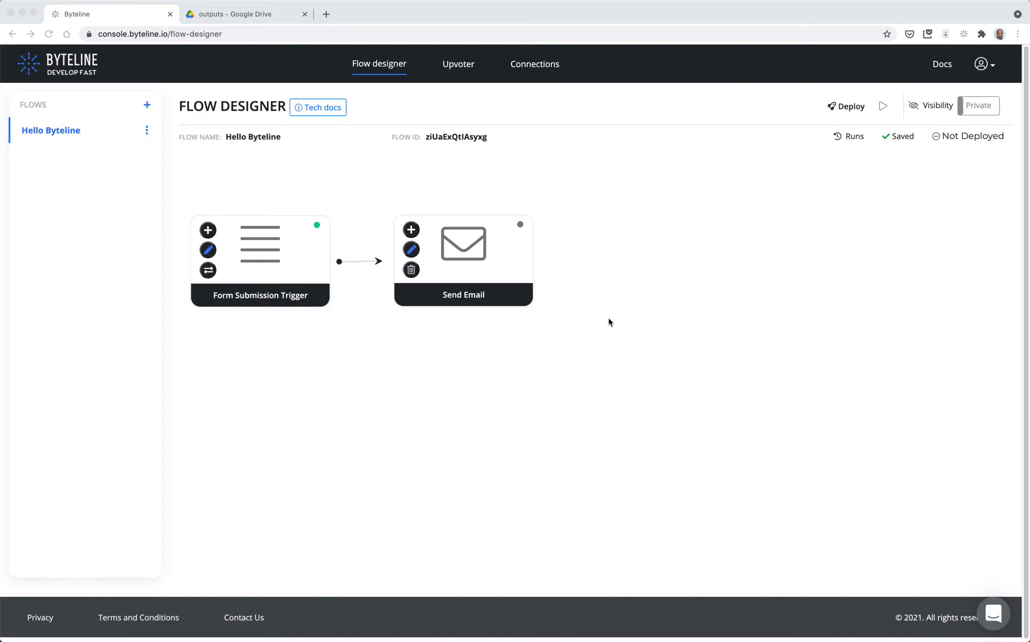
# Create a new flow named "etsy scraper" that uses the Scheduler trigger
pyautogui.click(147, 106)
pyautogui.write('e')
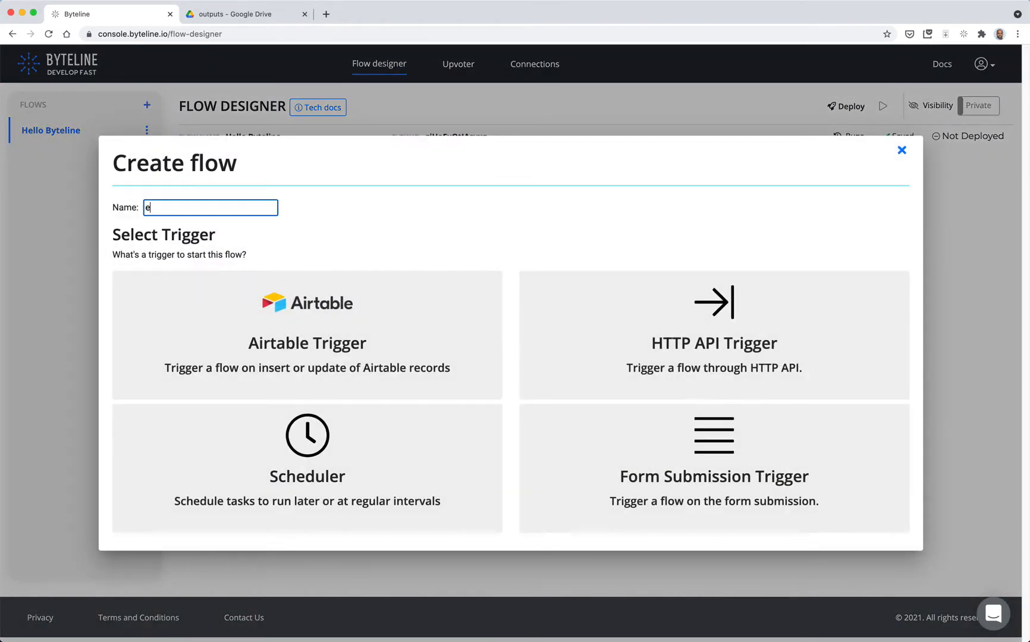
pyautogui.write('tsy scraper')
pyautogui.click(343, 451)
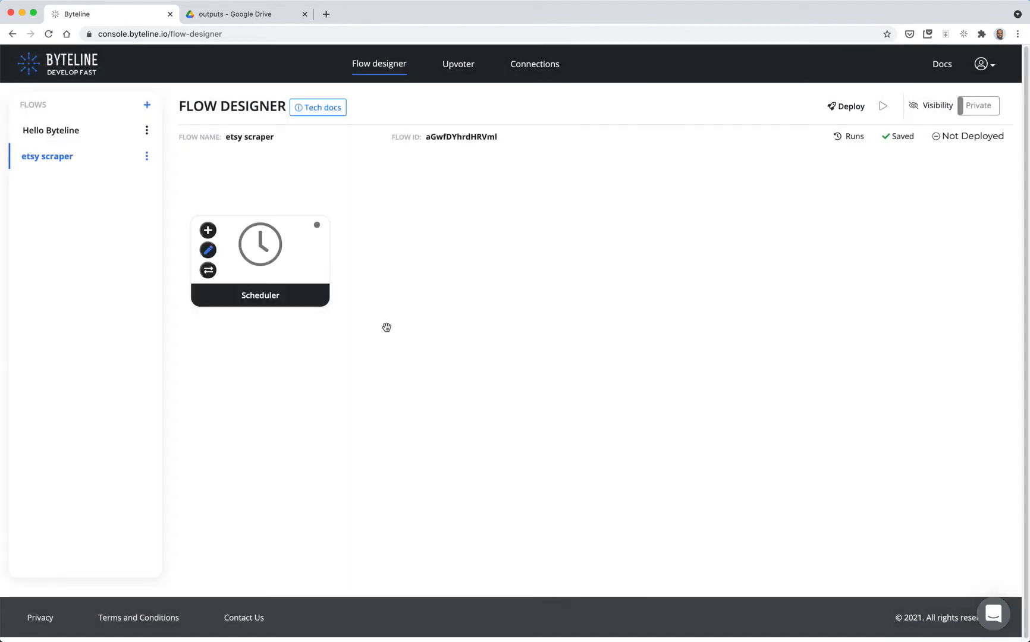
# Configure the Scheduler node to run every 4 hours and save it
pyautogui.click(208, 250)
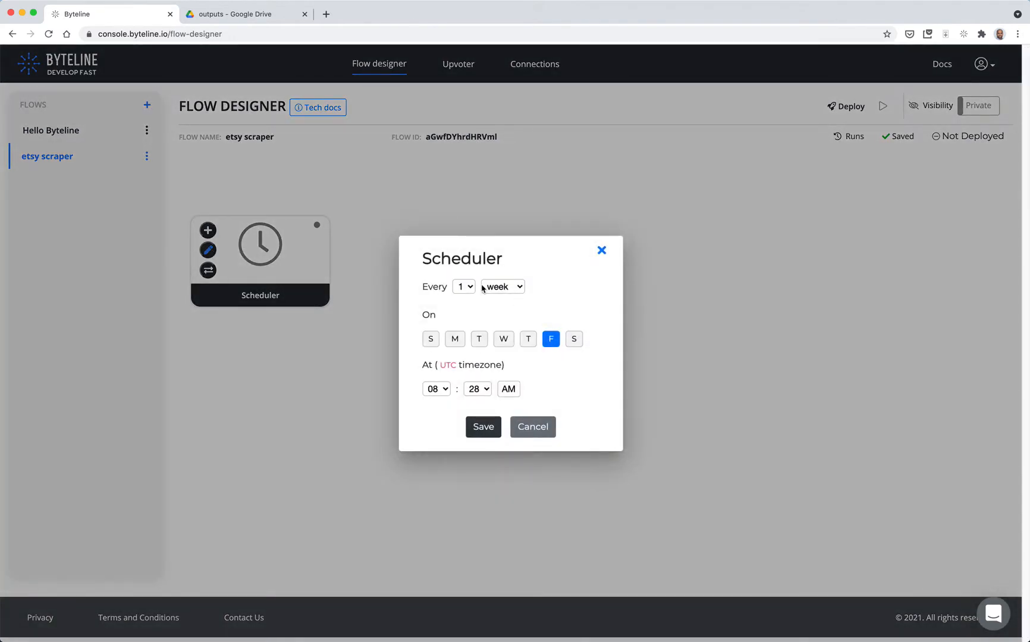
pyautogui.click(483, 288)
pyautogui.click(505, 309)
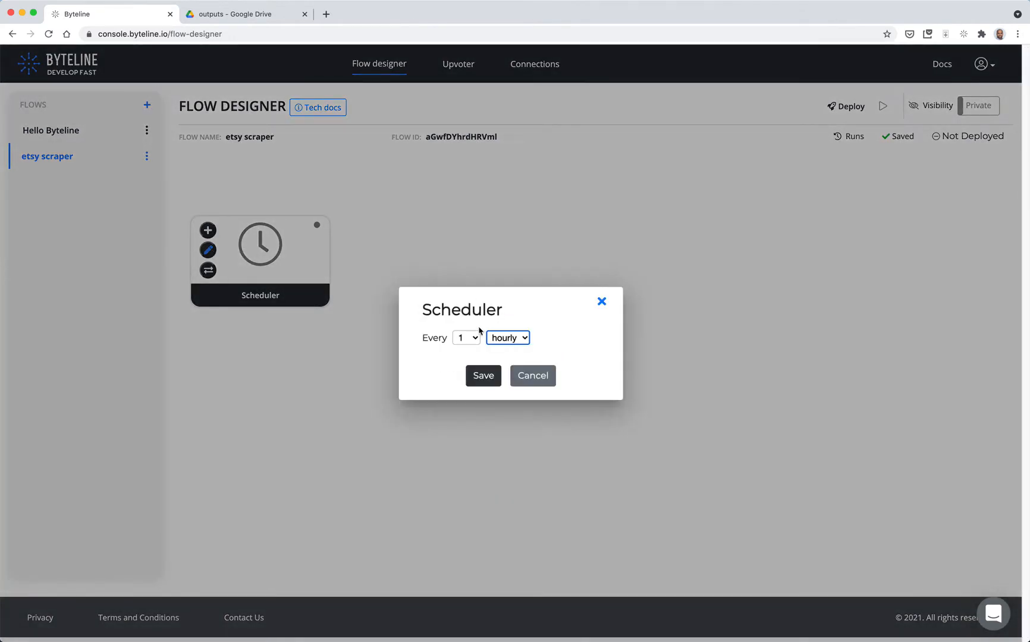
pyautogui.click(470, 338)
pyautogui.click(470, 373)
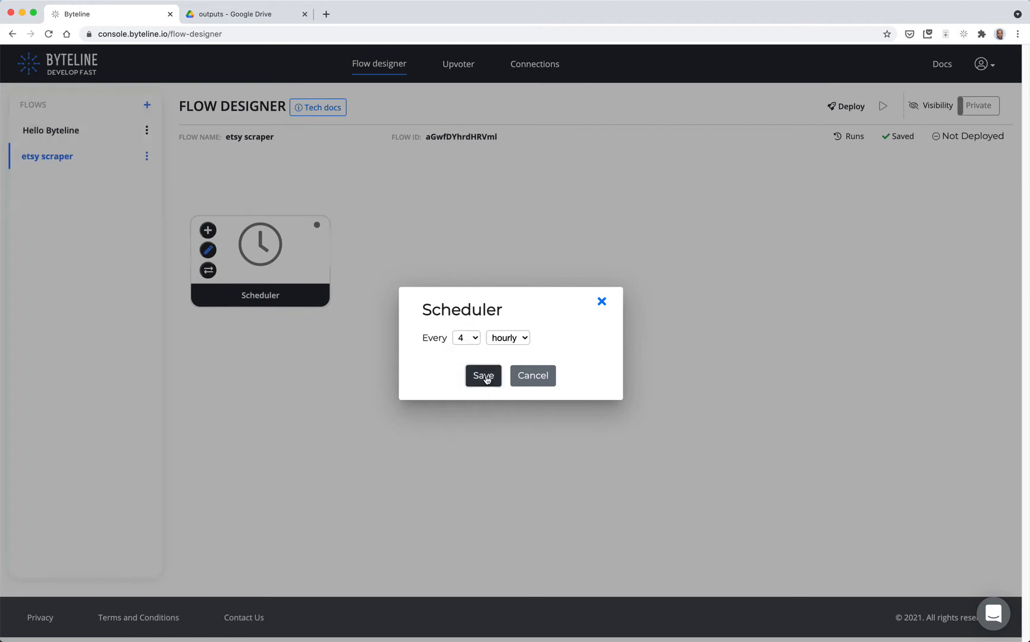
pyautogui.click(484, 376)
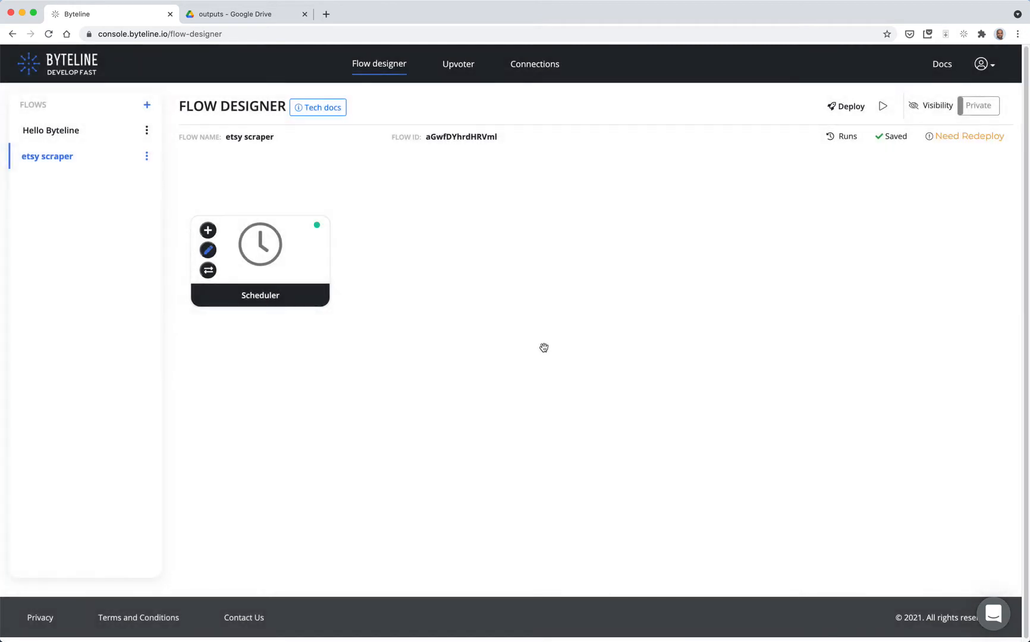
# Add a Google Sheets - Read Values node after the Scheduler
pyautogui.click(208, 233)
pyautogui.scroll(-10, 486, 313)
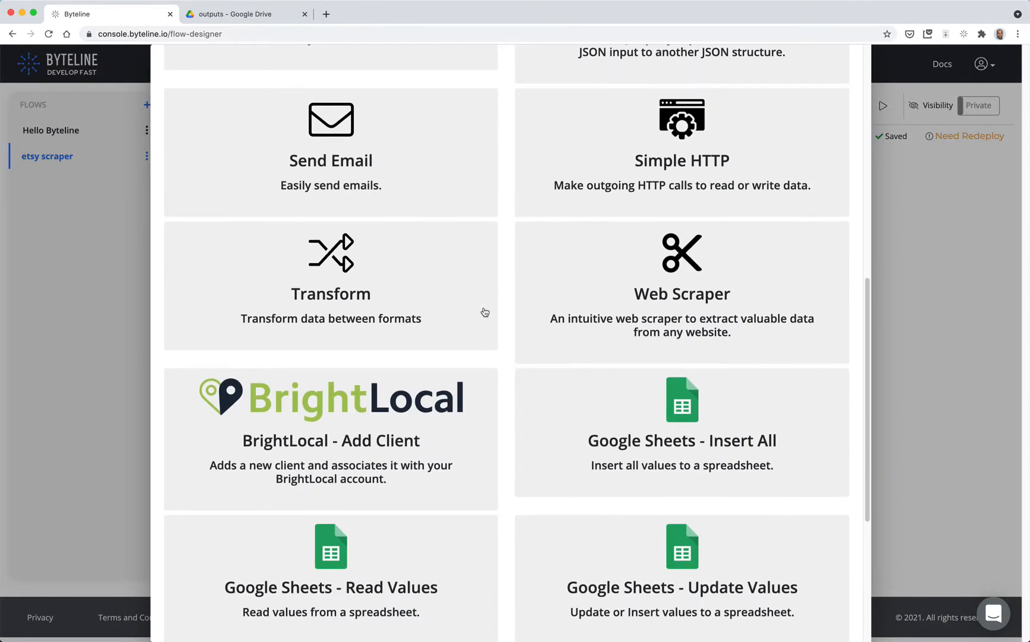
pyautogui.scroll(-5, 486, 313)
pyautogui.click(237, 487)
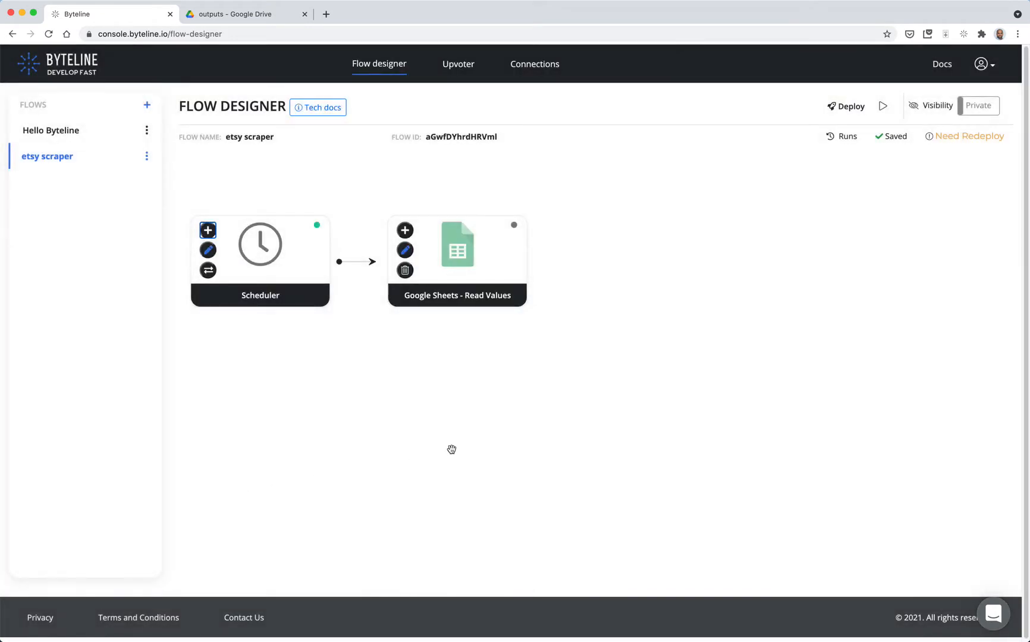
# Connect the Google Sheets - Read Values node to the byteline.io Google account, grant consent and refresh the connection status
pyautogui.click(405, 250)
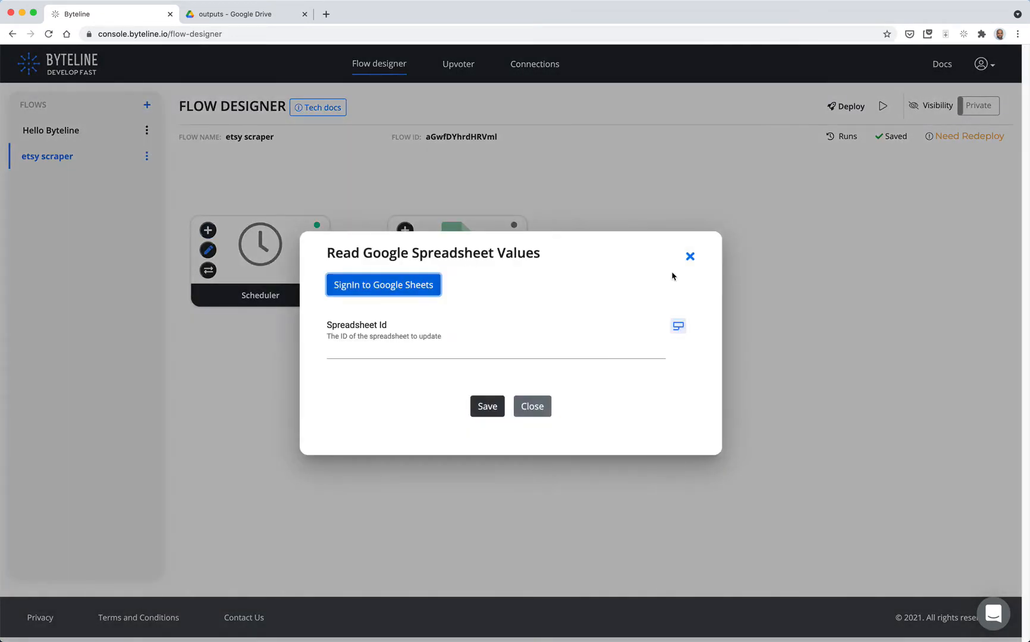
pyautogui.click(404, 285)
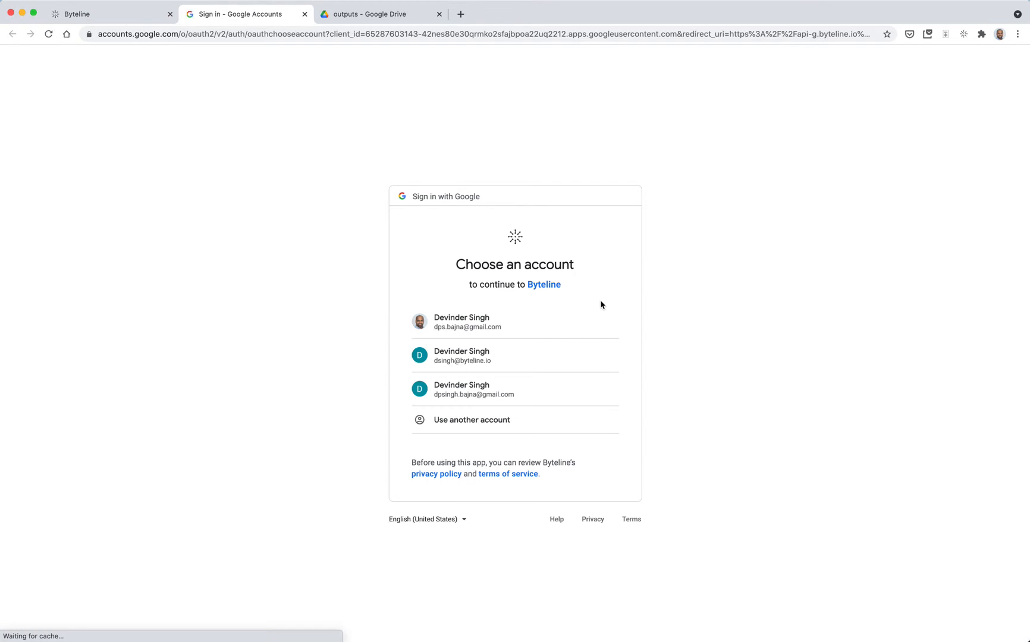
pyautogui.click(455, 361)
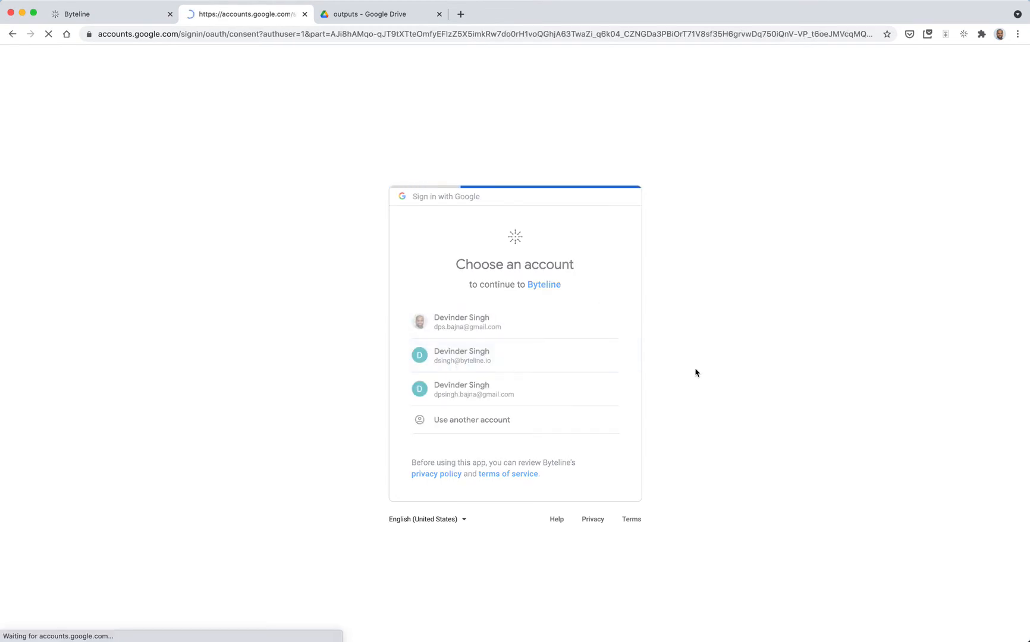
pyautogui.click(616, 497)
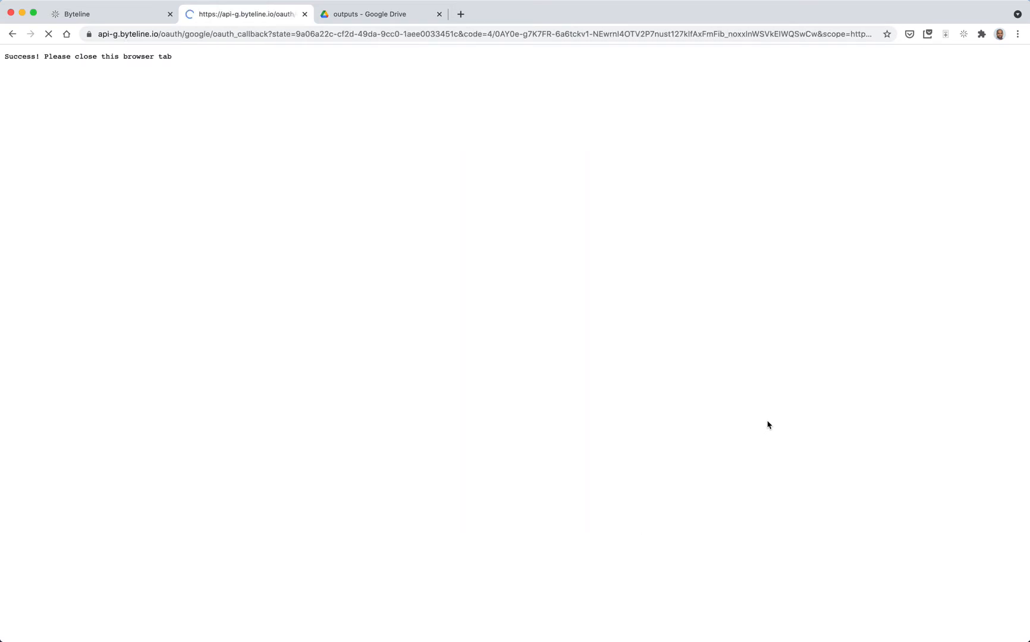
pyautogui.click(305, 14)
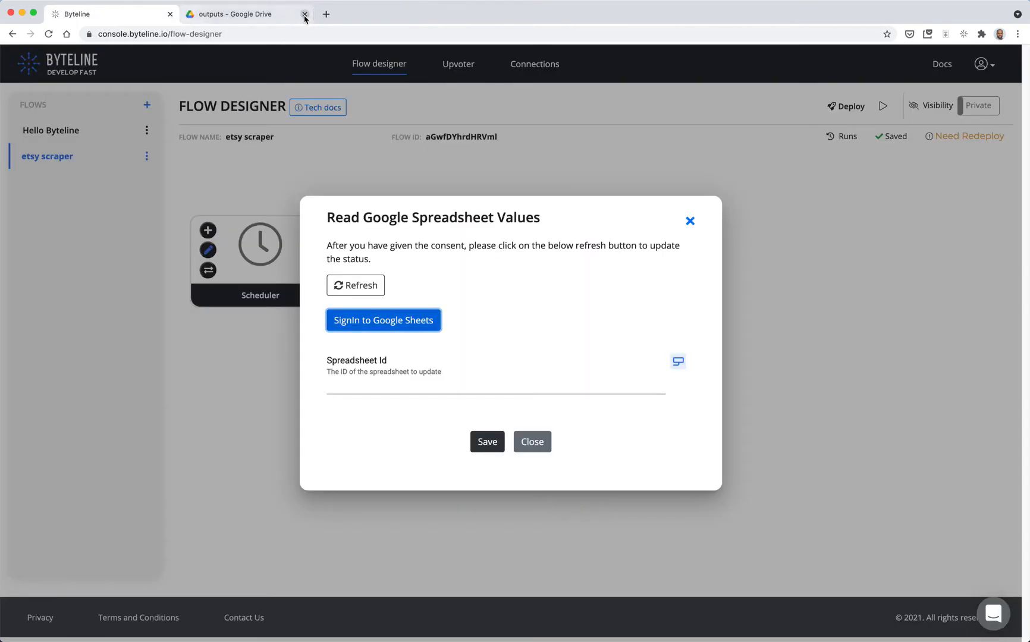
pyautogui.click(375, 286)
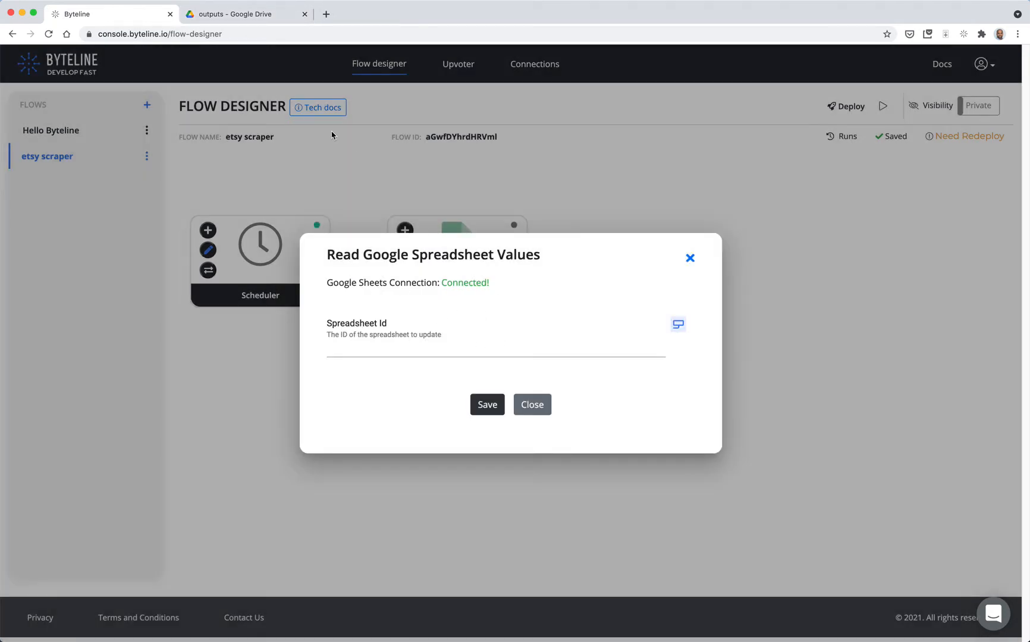
# Open the Etsy spreadsheet from the outputs folder in Google Drive and view its scraped sheet
pyautogui.click(226, 19)
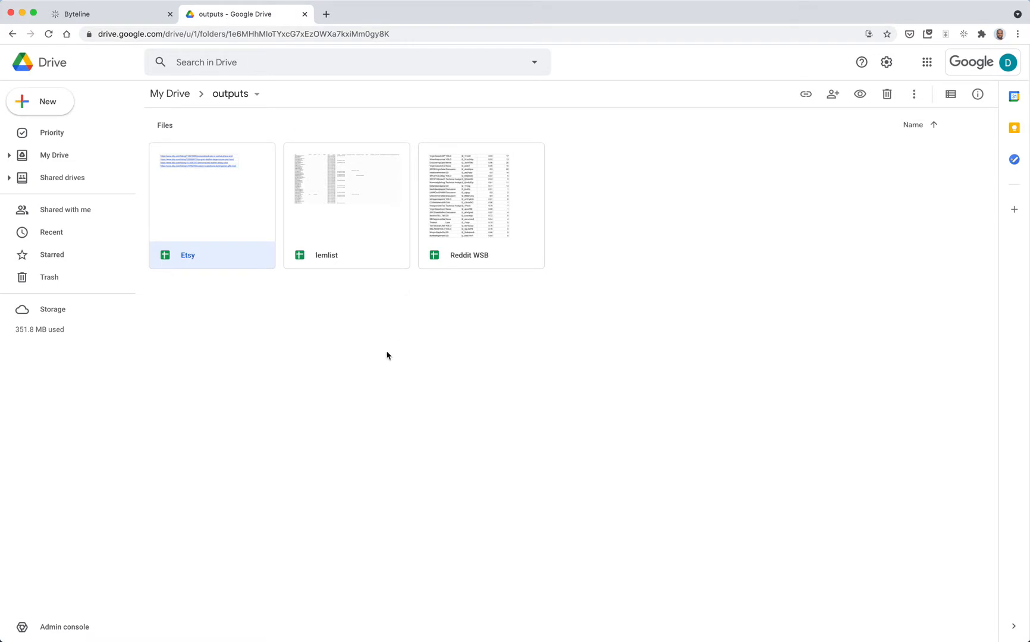
pyautogui.doubleClick(236, 223)
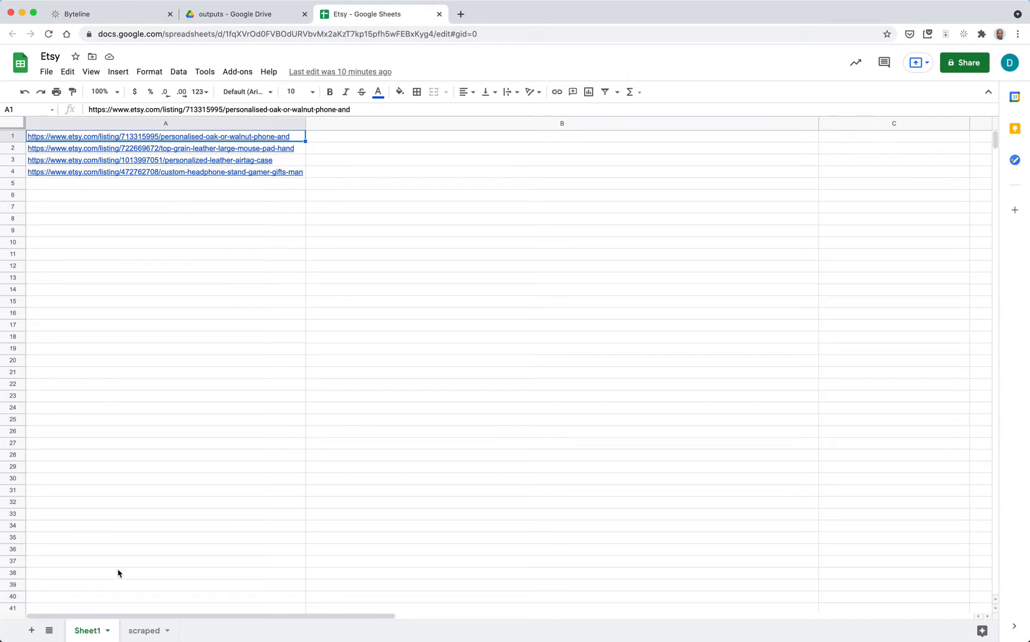
pyautogui.click(145, 635)
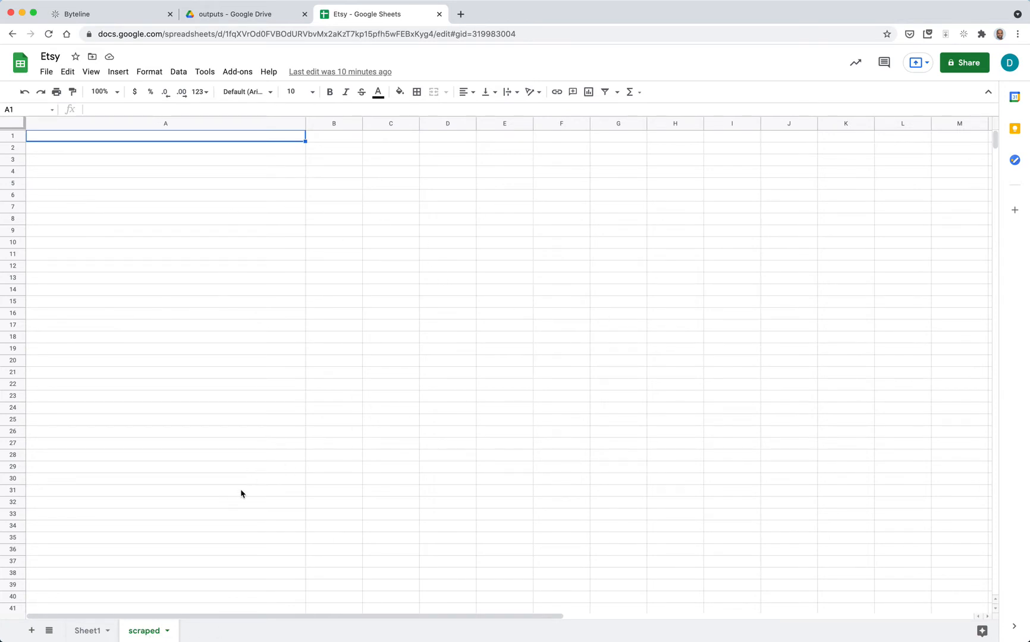
# Copy the Etsy spreadsheet's ID from its URL into the Read Values node's Spreadsheet Id and save the node in Byteline
pyautogui.click(101, 18)
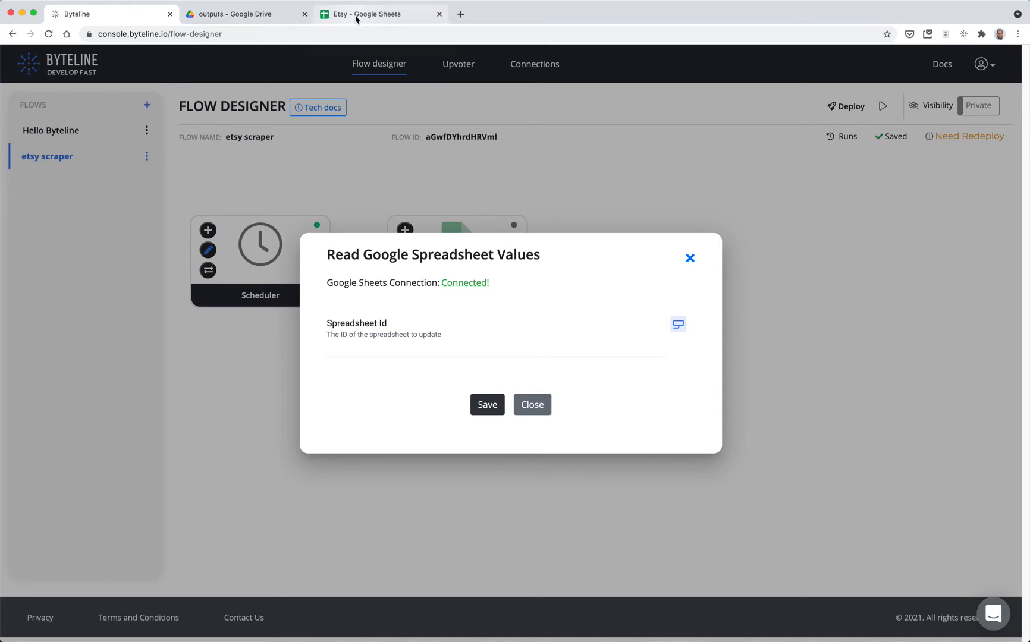
pyautogui.click(415, 13)
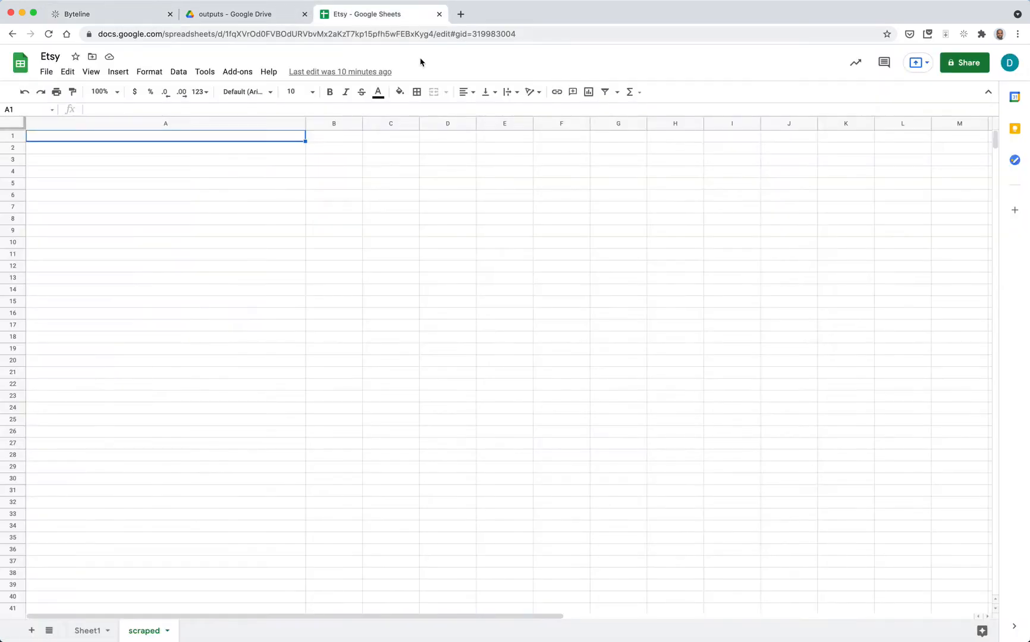
pyautogui.doubleClick(287, 33)
pyautogui.press('super+c')
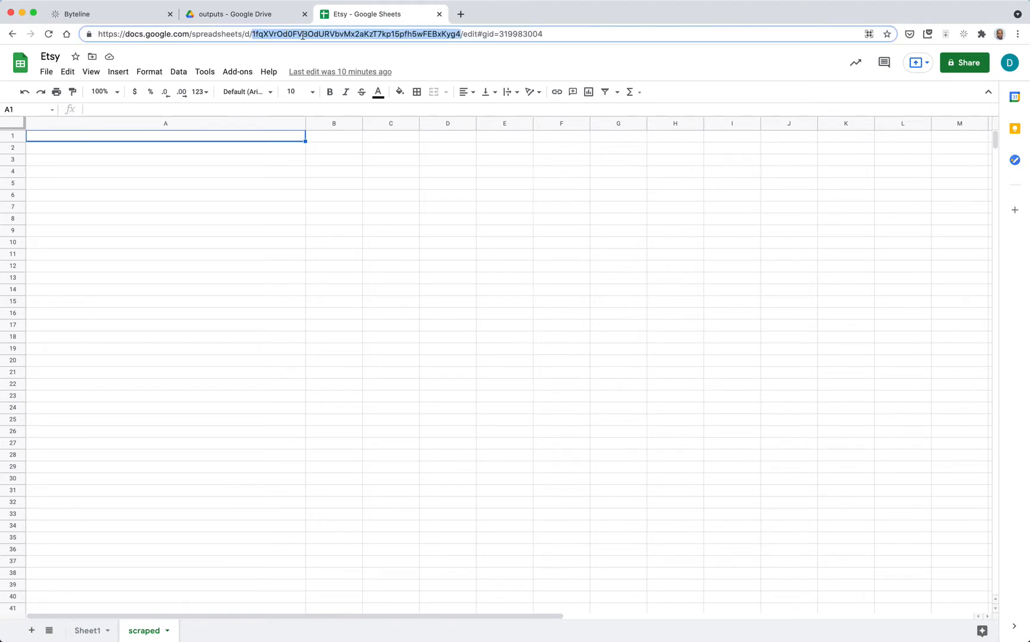
pyautogui.click(122, 16)
pyautogui.click(444, 349)
pyautogui.press('super+v')
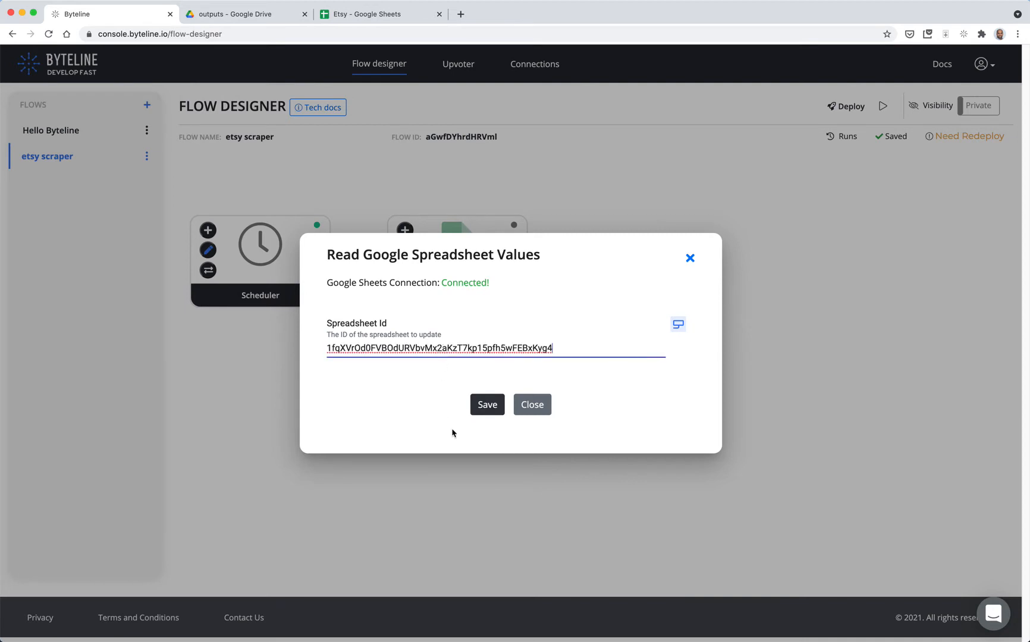
pyautogui.click(487, 406)
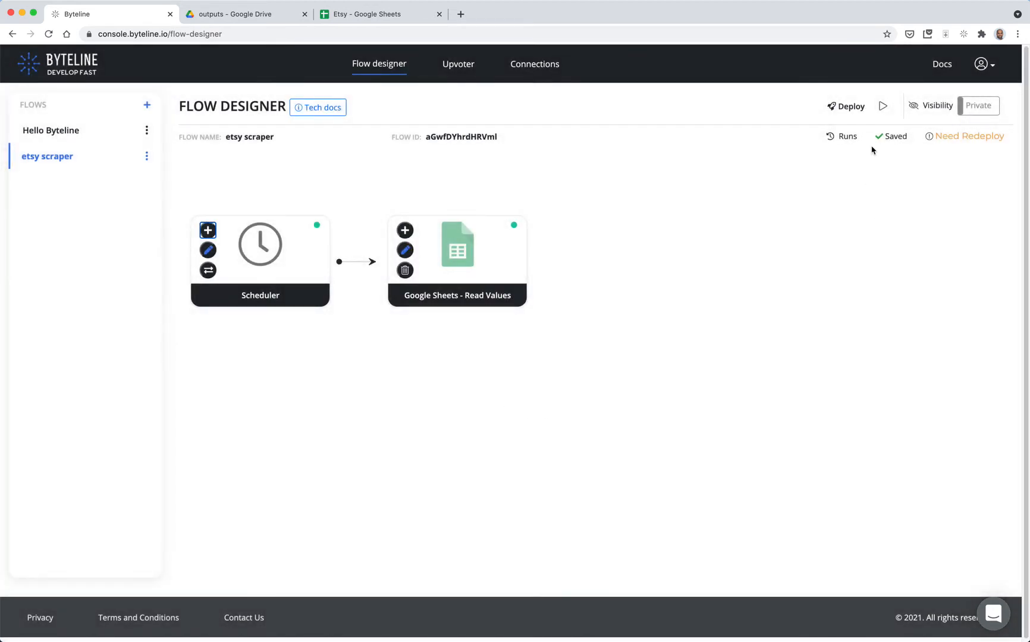
# Deploy and run the etsy scraper flow, check the Google Sheets - Read Values node's output, and return to the flow
pyautogui.click(851, 111)
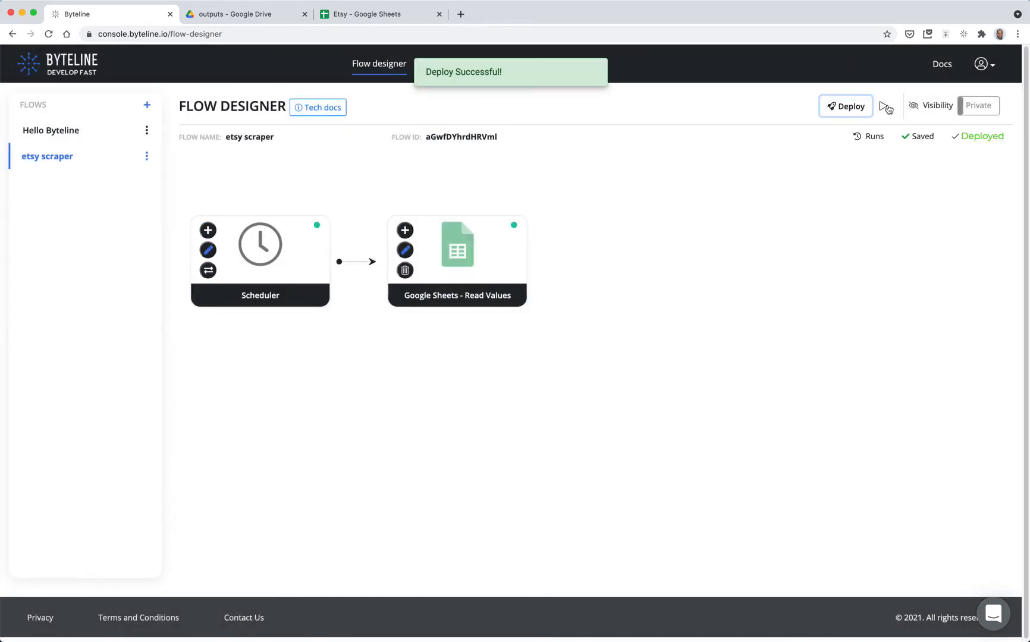
pyautogui.click(886, 108)
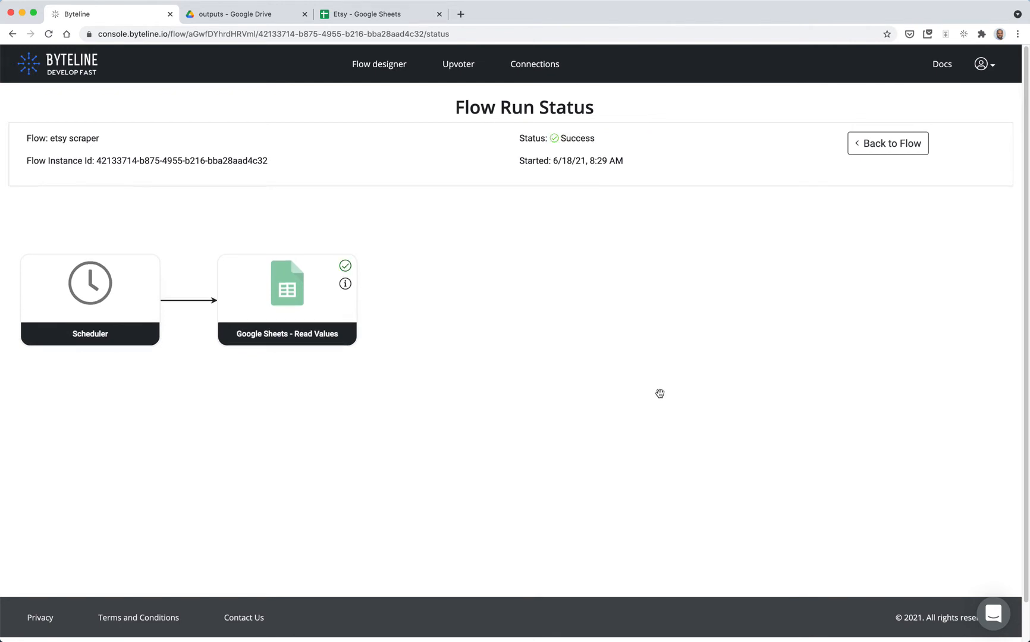
pyautogui.click(345, 284)
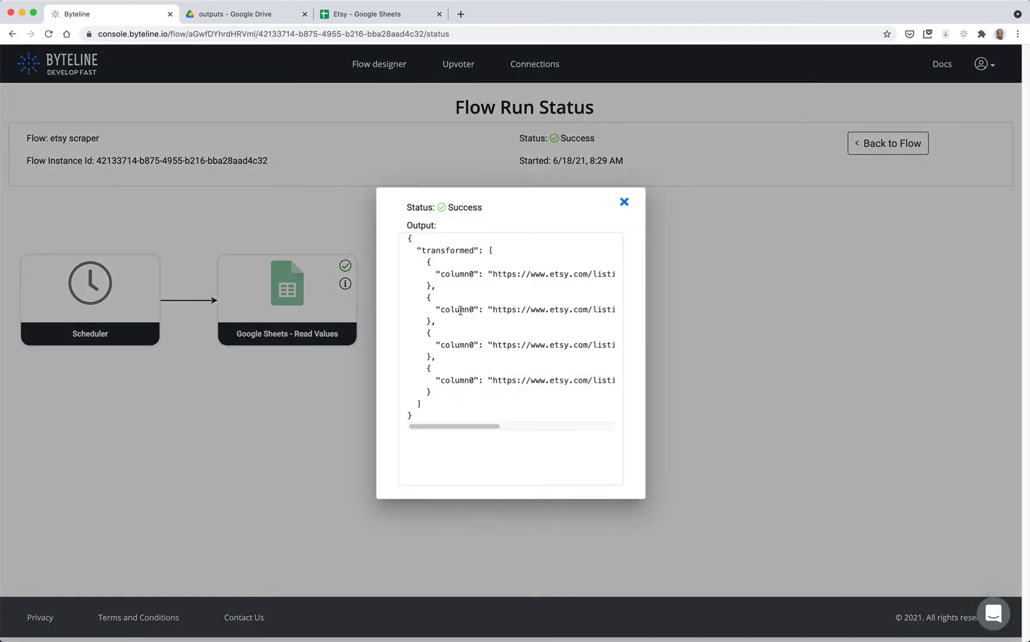
pyautogui.moveTo(482, 428)
pyautogui.mouseDown()
pyautogui.moveTo(605, 432)
pyautogui.moveTo(468, 441)
pyautogui.mouseUp()
pyautogui.click(629, 211)
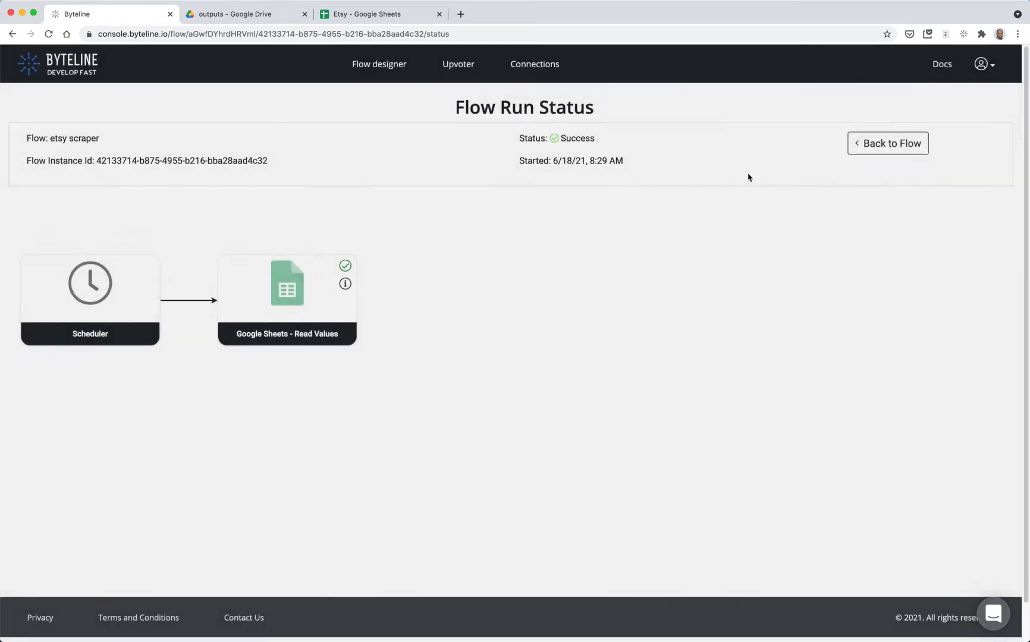
pyautogui.click(863, 143)
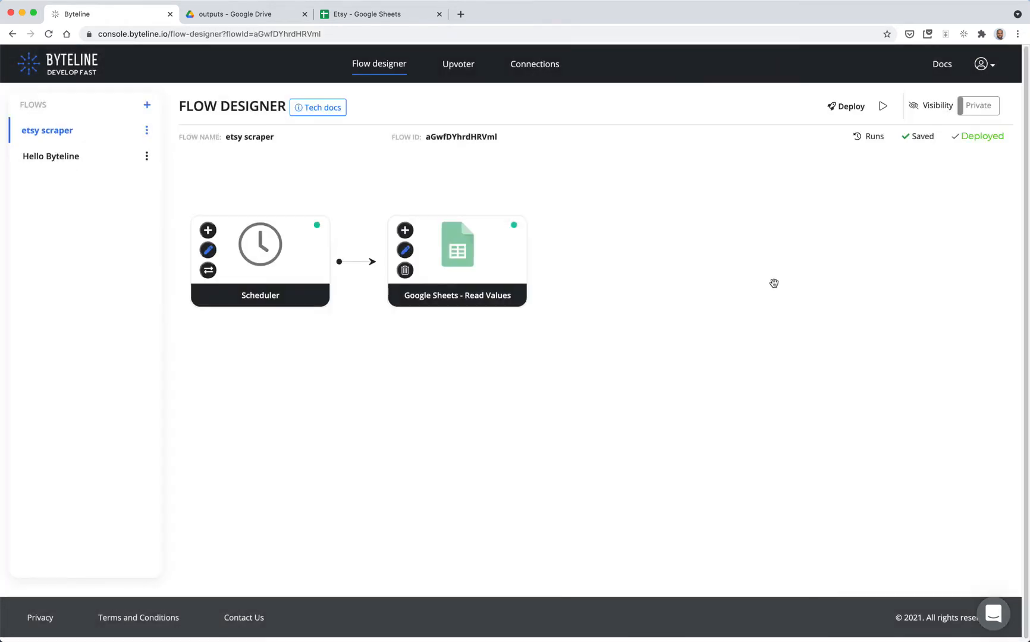
# Add a Web Scraper node after Google Sheets - Read Values and open its configuration
pyautogui.click(406, 230)
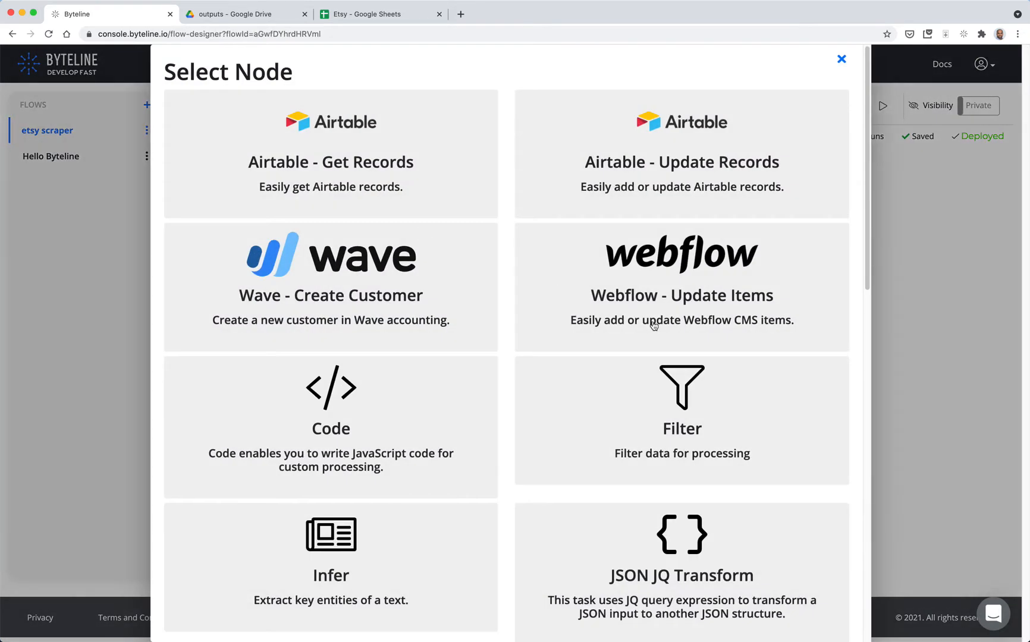
pyautogui.scroll(-9, 654, 326)
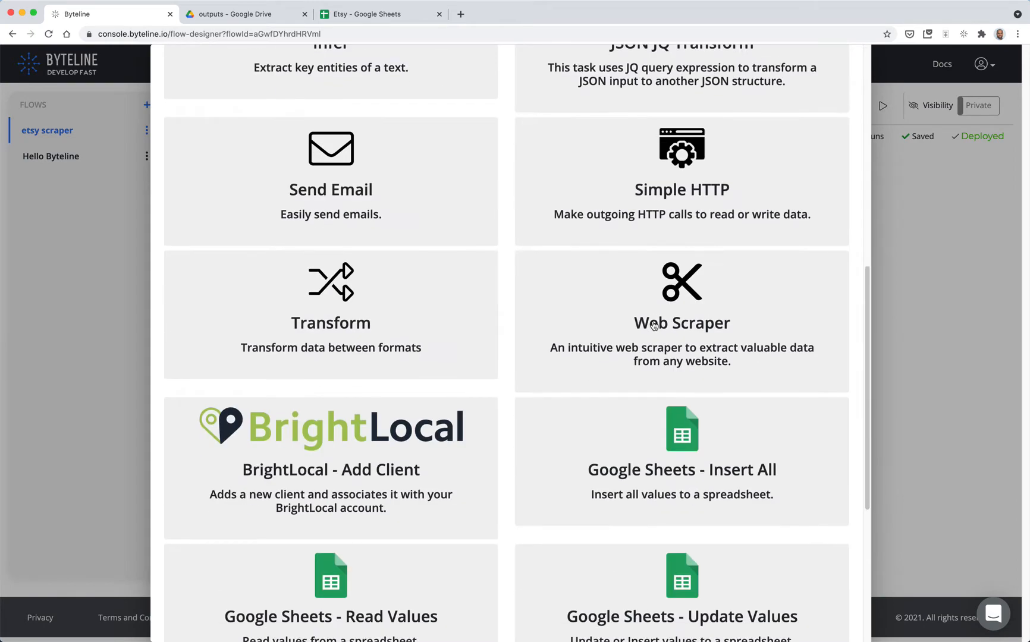
pyautogui.click(692, 271)
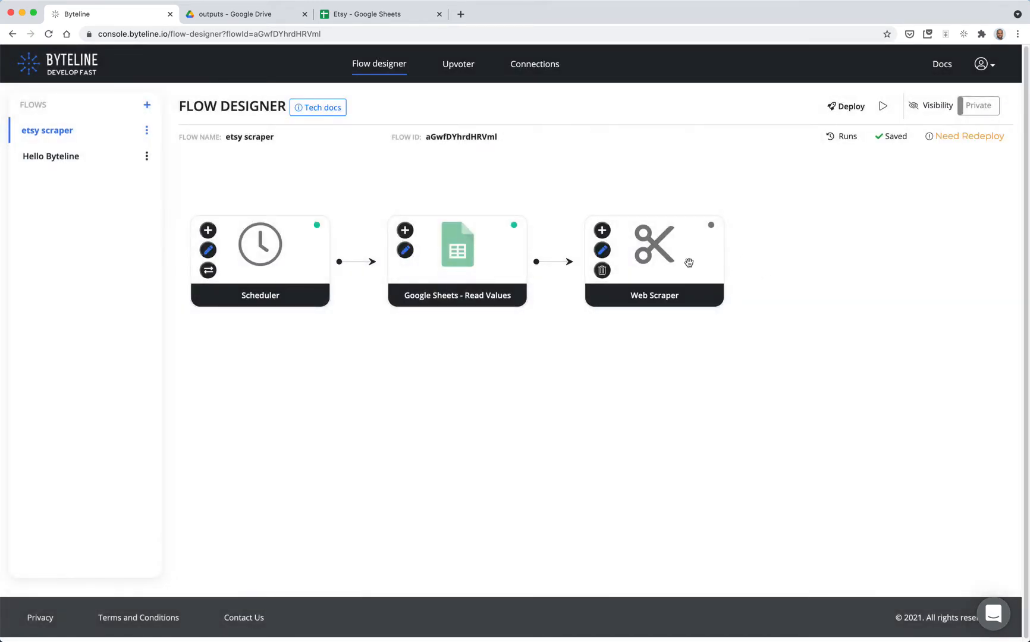
pyautogui.click(602, 250)
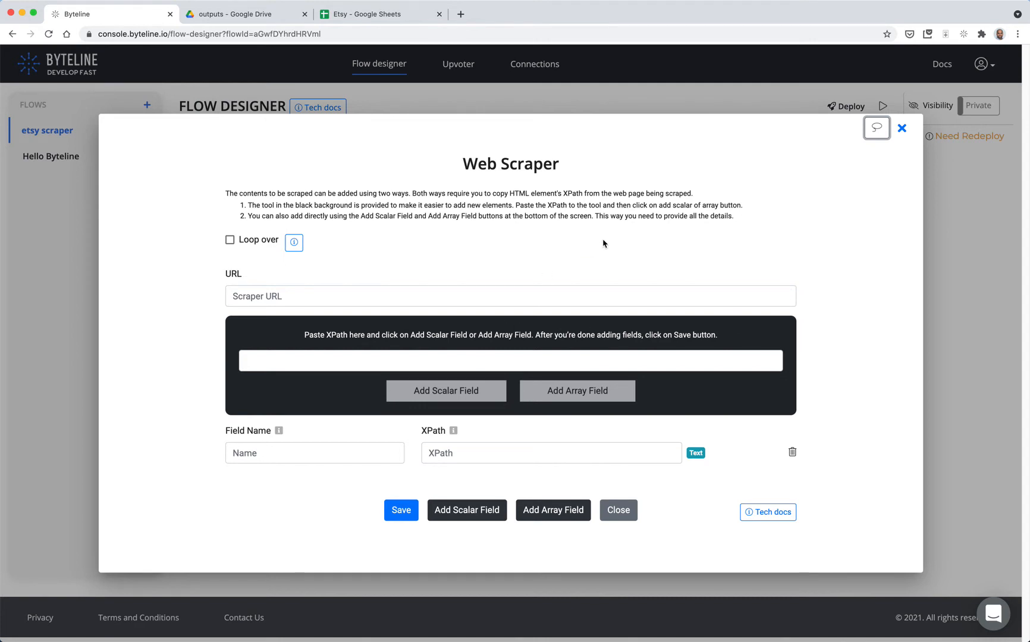
# Open the Etsy listing linked in cell A1 of the Etsy spreadsheet's Sheet1 and reload the product page
pyautogui.click(353, 16)
pyautogui.click(316, 194)
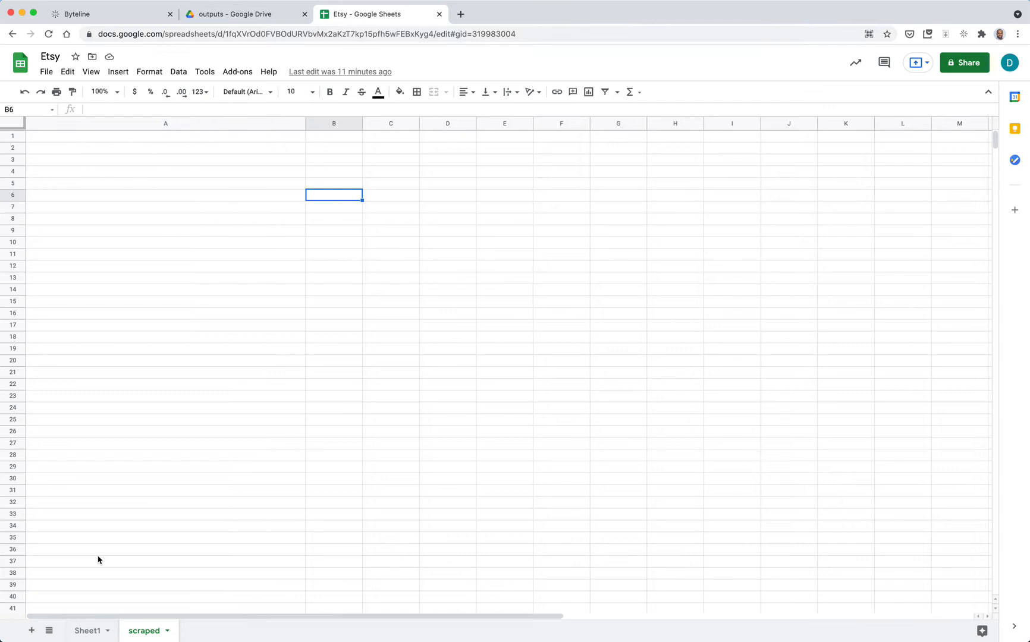
pyautogui.click(90, 631)
pyautogui.moveTo(164, 141)
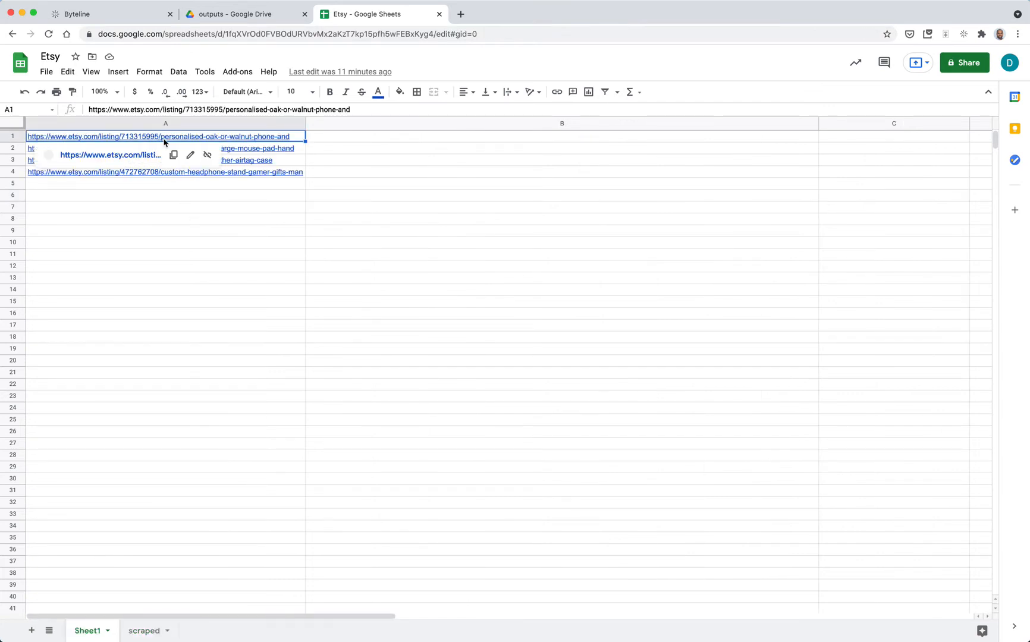
pyautogui.click(131, 159)
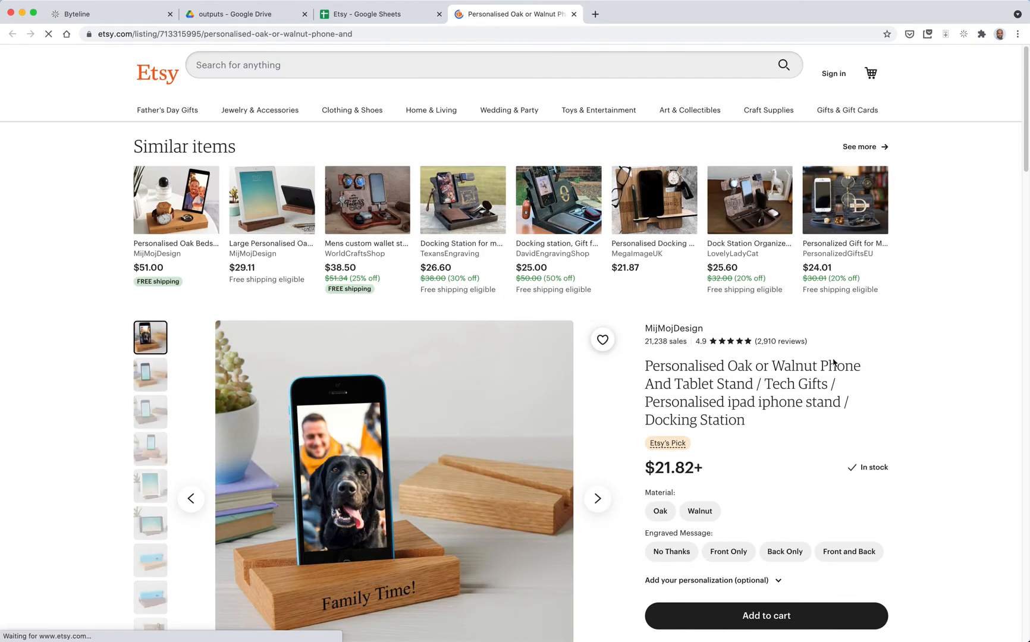
pyautogui.click(356, 36)
pyautogui.press('Return')
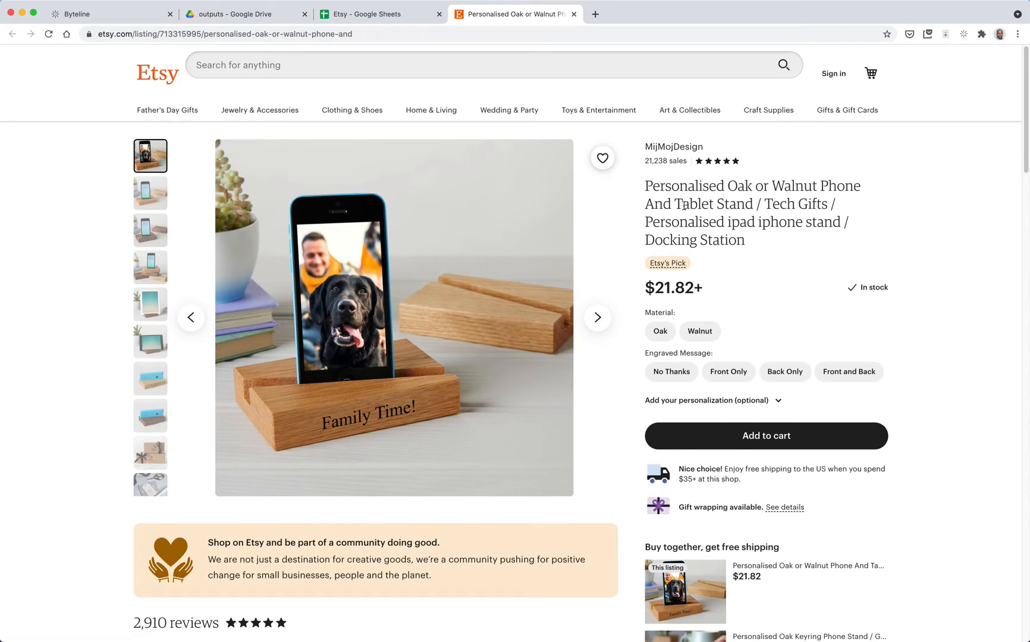
# Enable the Byteline Web Scraper extension on the Etsy listing page and copy the text XPath of the product title
pyautogui.moveTo(646, 183); pyautogui.dragTo(774, 241)
pyautogui.click(660, 289)
pyautogui.click(963, 35)
pyautogui.click(945, 65)
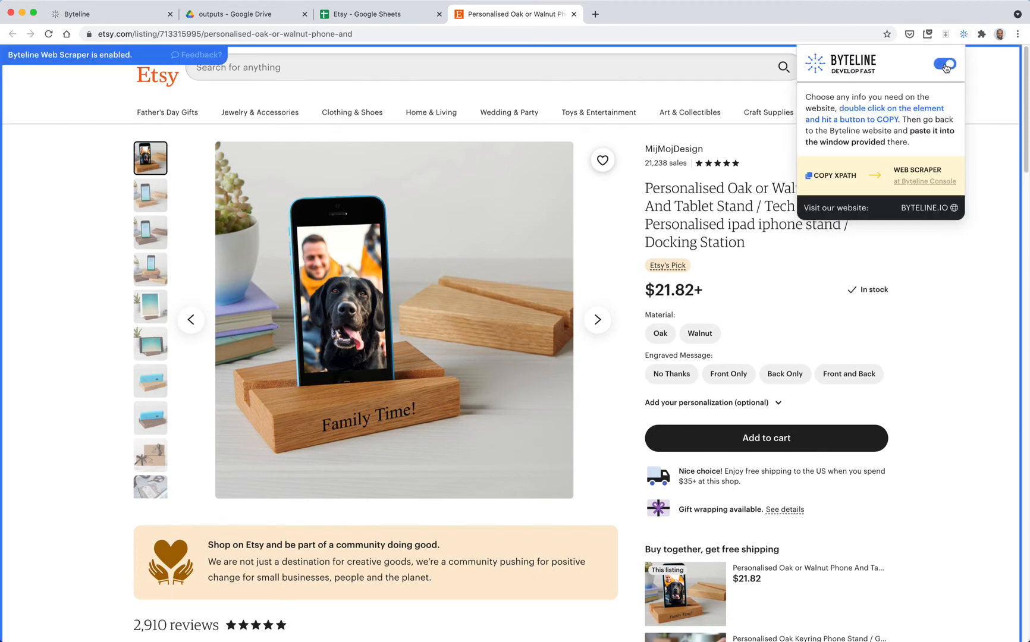
pyautogui.click(973, 230)
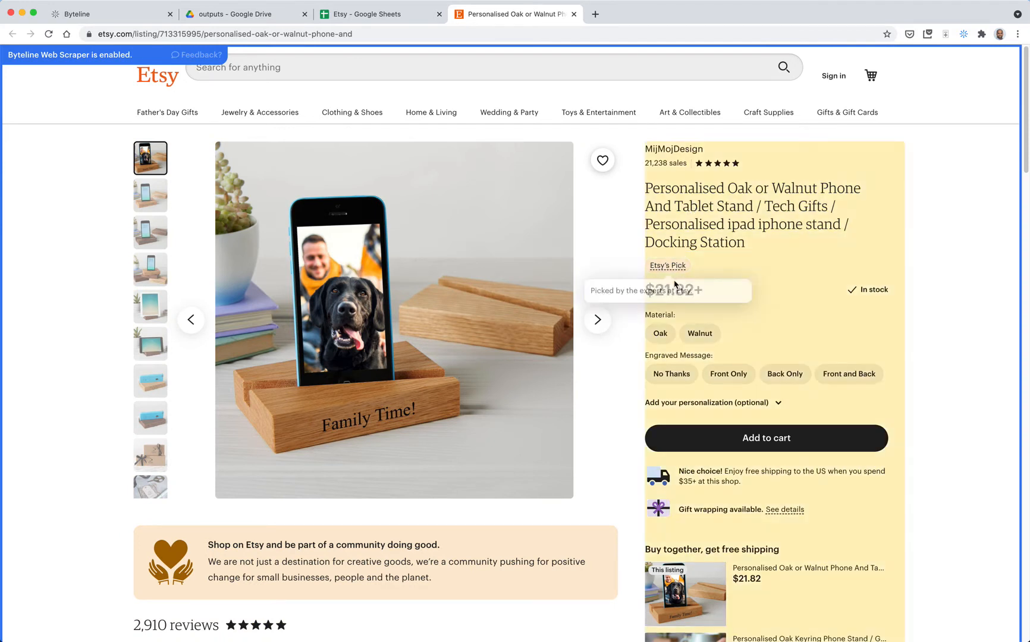
pyautogui.click(681, 212)
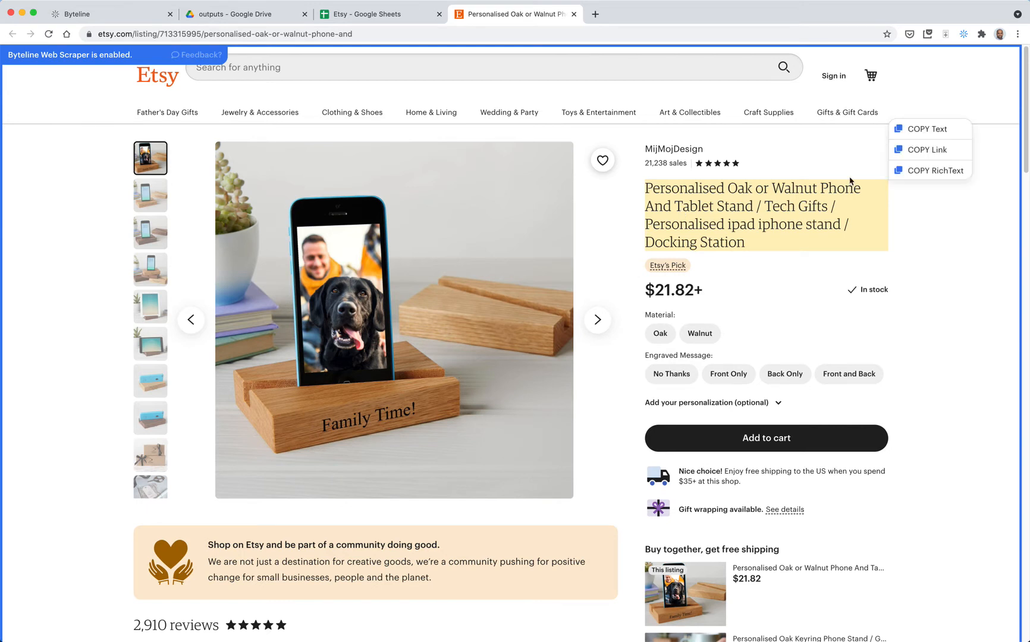
pyautogui.click(924, 129)
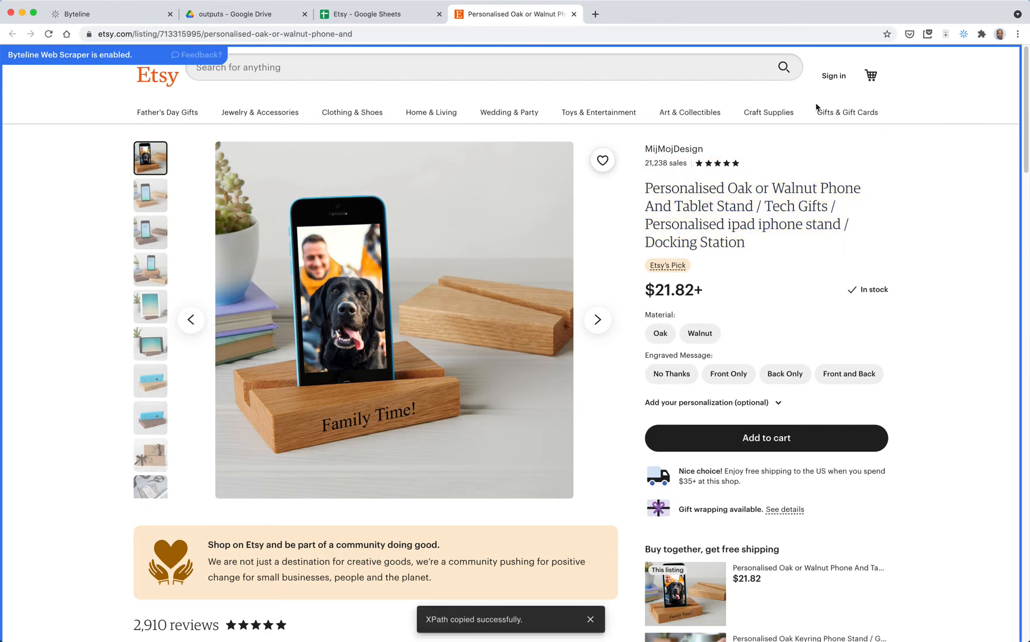
# Add the title XPath to Byteline's Web Scraper node as a scalar field named title and delete the empty field row
pyautogui.click(101, 13)
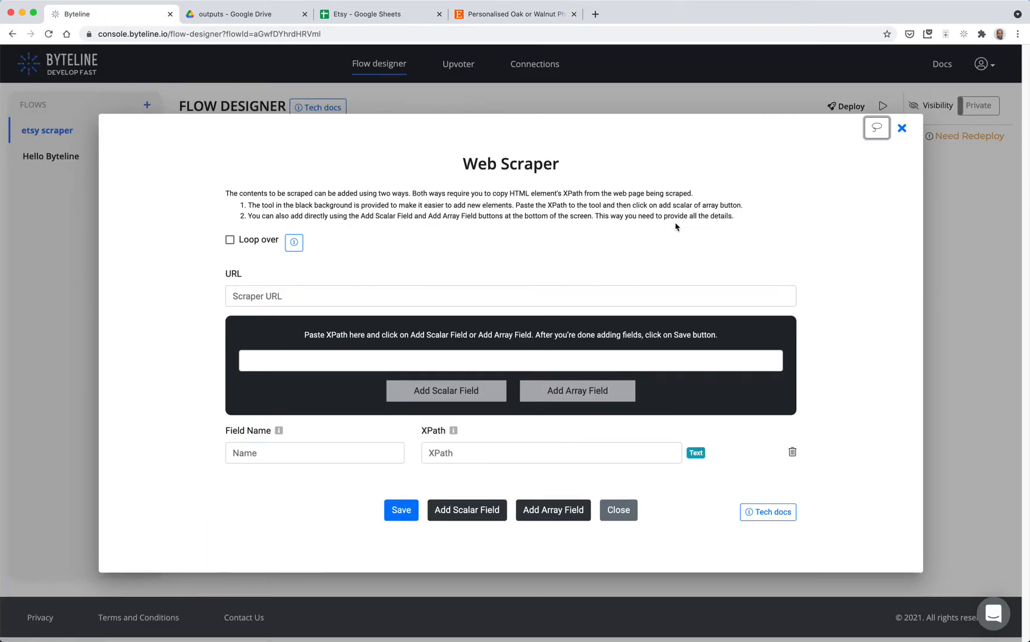
pyautogui.click(503, 355)
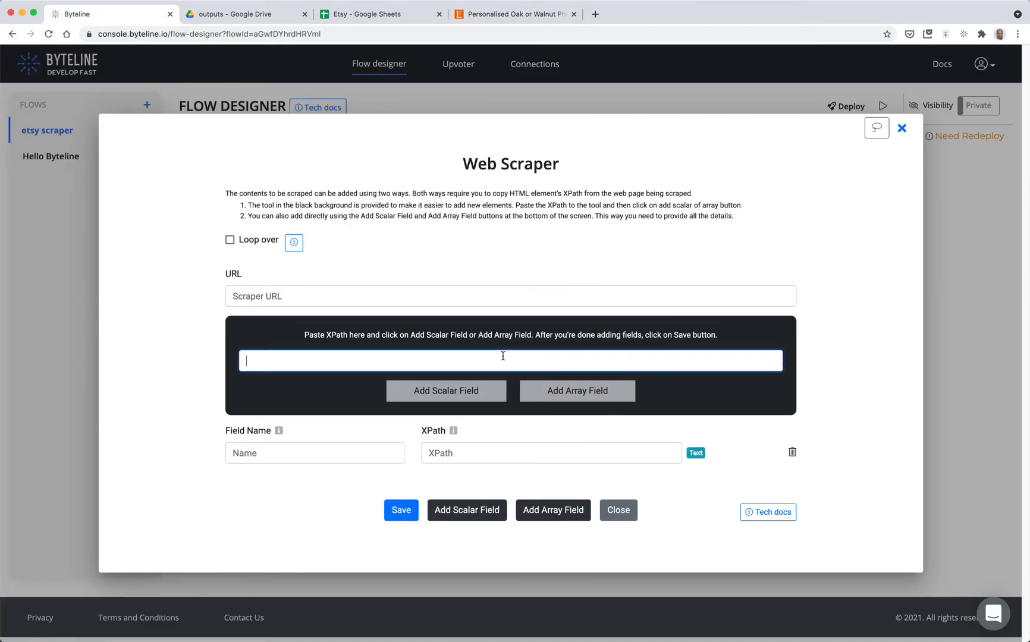
pyautogui.write('/html/body/div[5]/div[1]/div[1]/div/div/div[1]/div[2]/div/div[2]/h1')
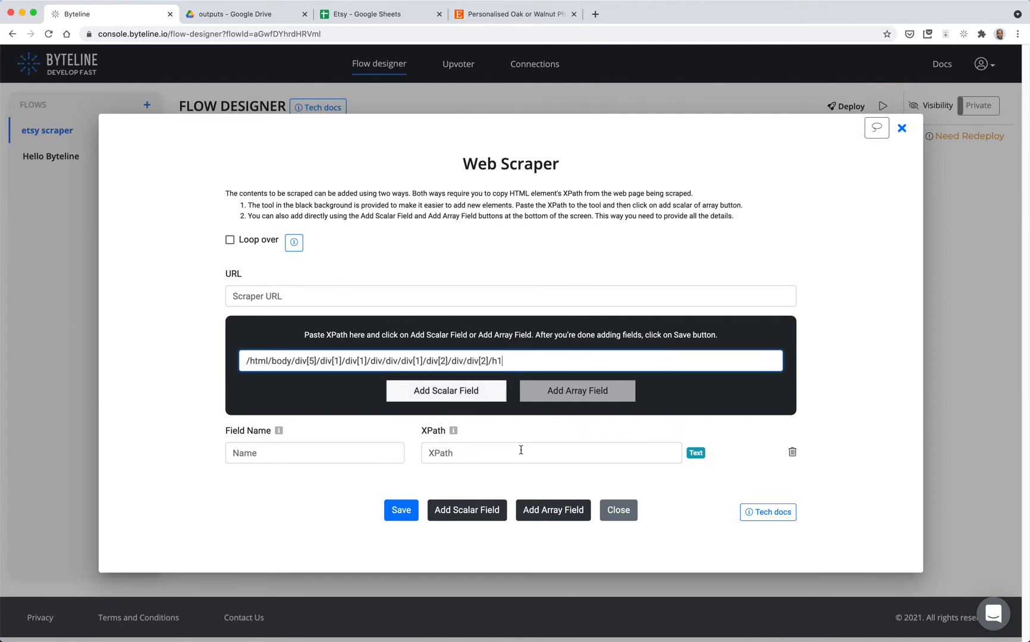
pyautogui.click(457, 396)
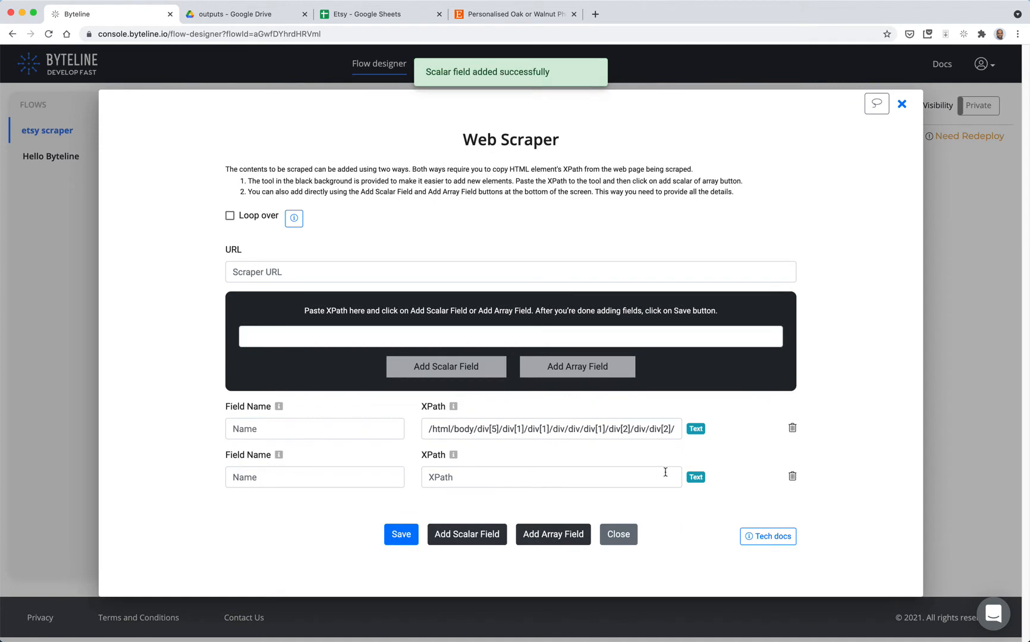
pyautogui.click(793, 477)
pyautogui.click(380, 458)
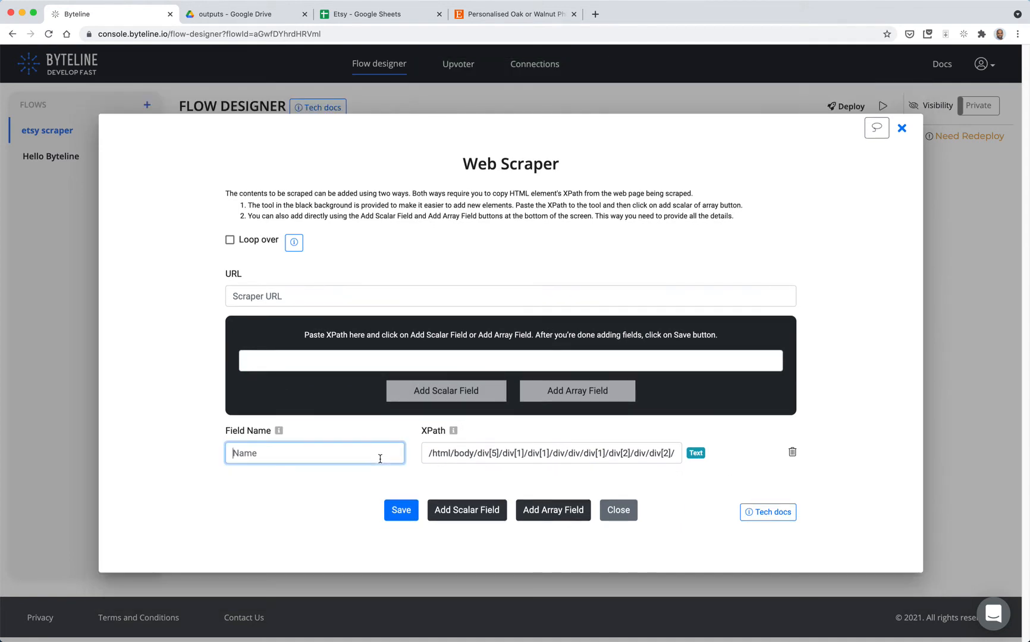
pyautogui.write('title')
# Copy the price's text XPath from the Etsy listing and add it to Byteline's Web Scraper node as a scalar field named price
pyautogui.click(512, 14)
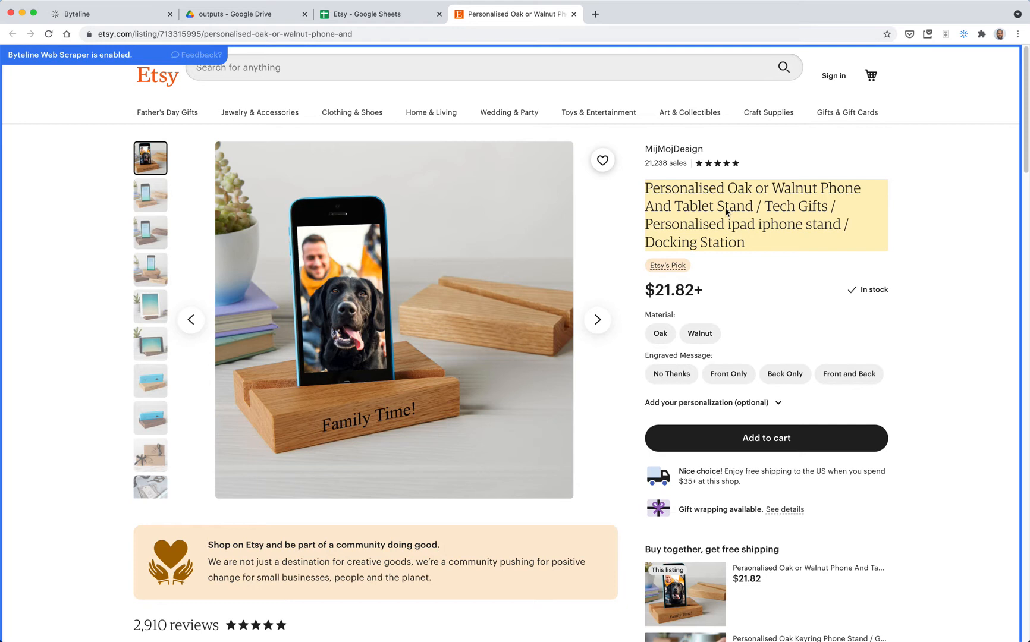
pyautogui.click(689, 292)
pyautogui.click(759, 271)
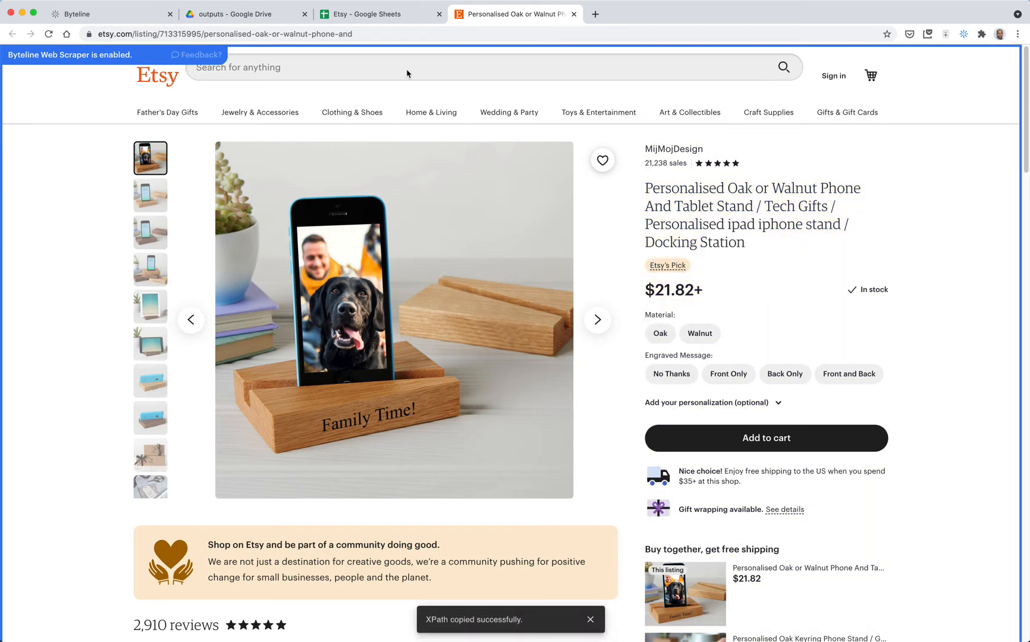
pyautogui.click(119, 14)
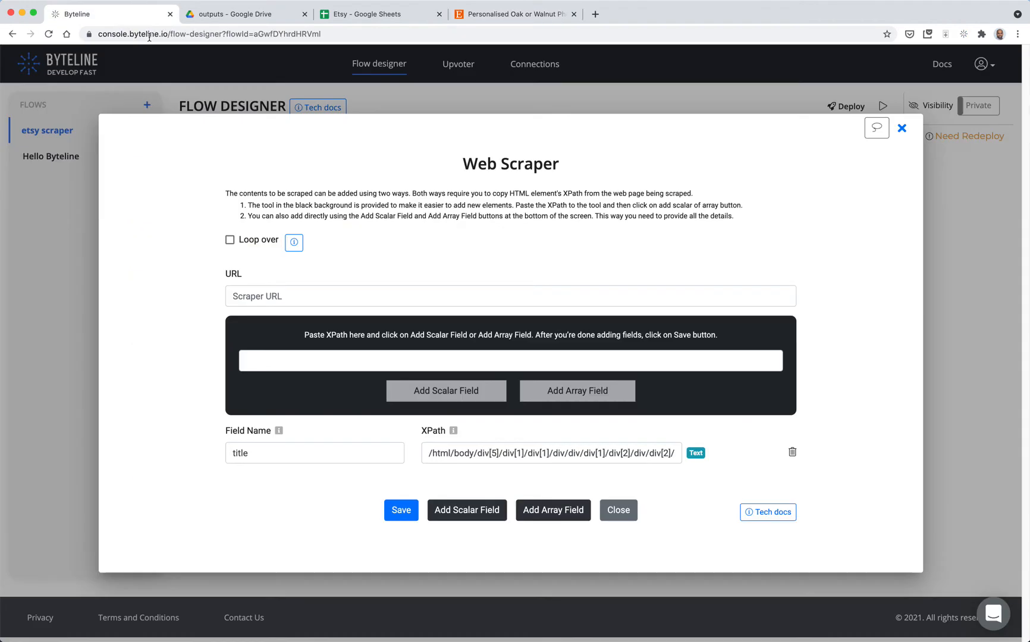
pyautogui.click(407, 357)
pyautogui.write('/html/body/div[5]/div[1]/div[1]/div/div/div[1]/div[2]/div/div[3]/div[1]/div/div/div[1]/p')
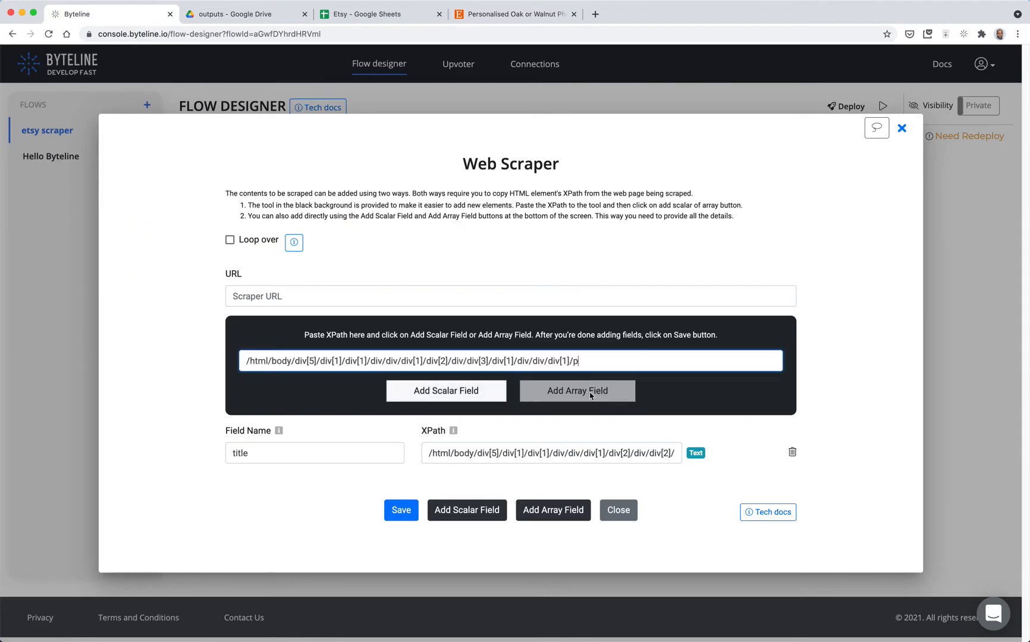
pyautogui.click(391, 397)
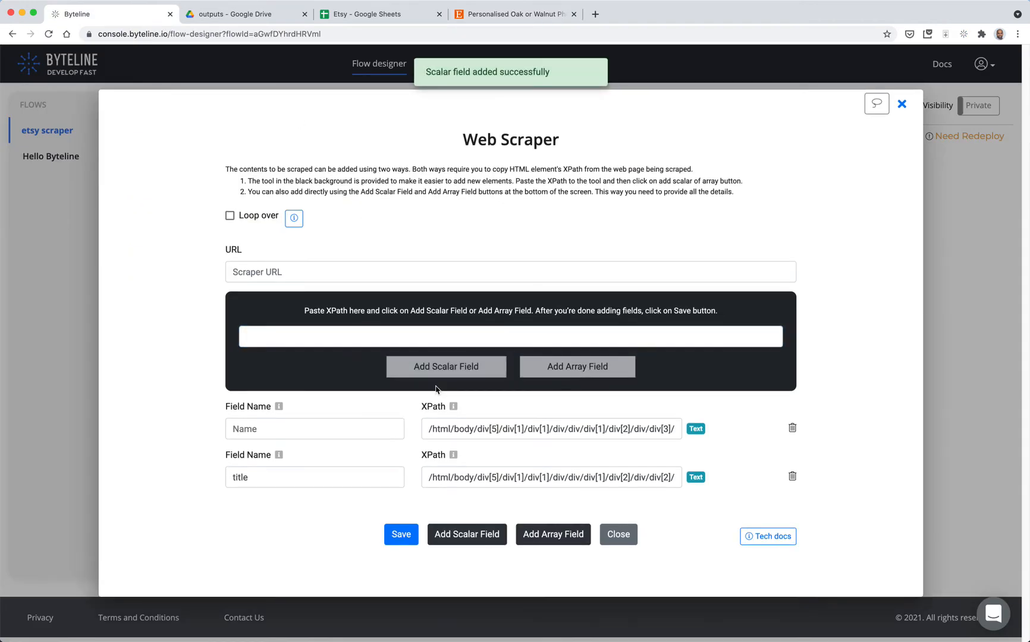
pyautogui.click(313, 436)
pyautogui.write('price')
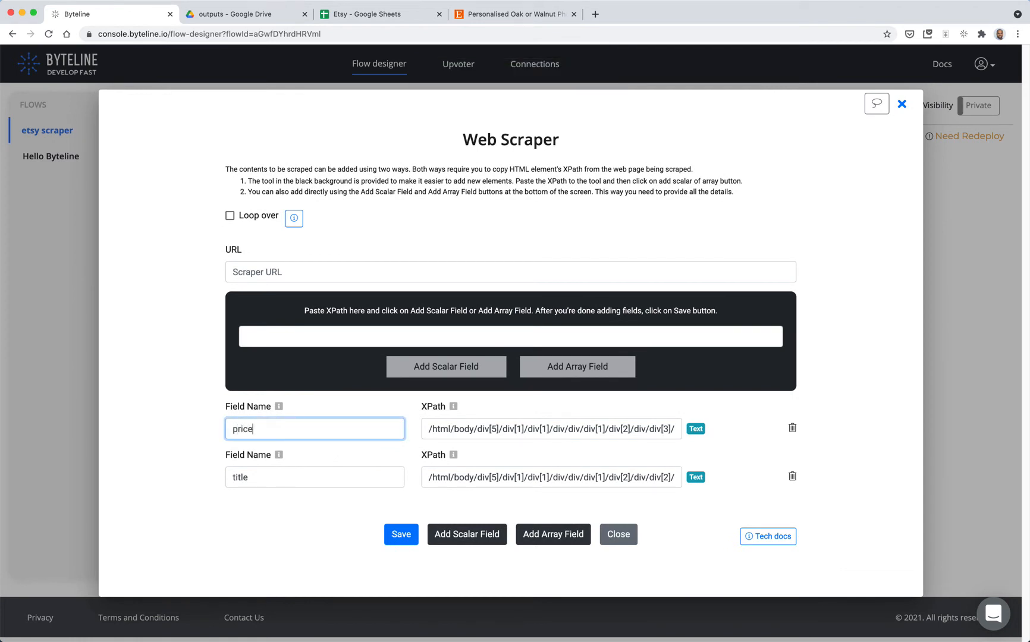
pyautogui.click(291, 550)
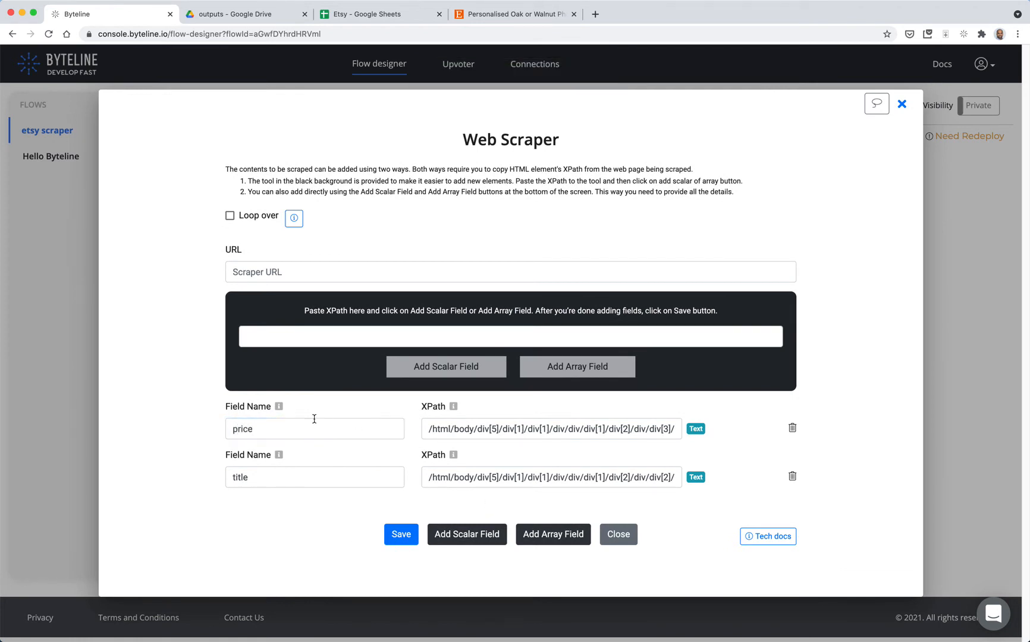
# Enable Loop over in the Web Scraper node and set it to the transformed output array of google_sheets_read_values
pyautogui.click(230, 216)
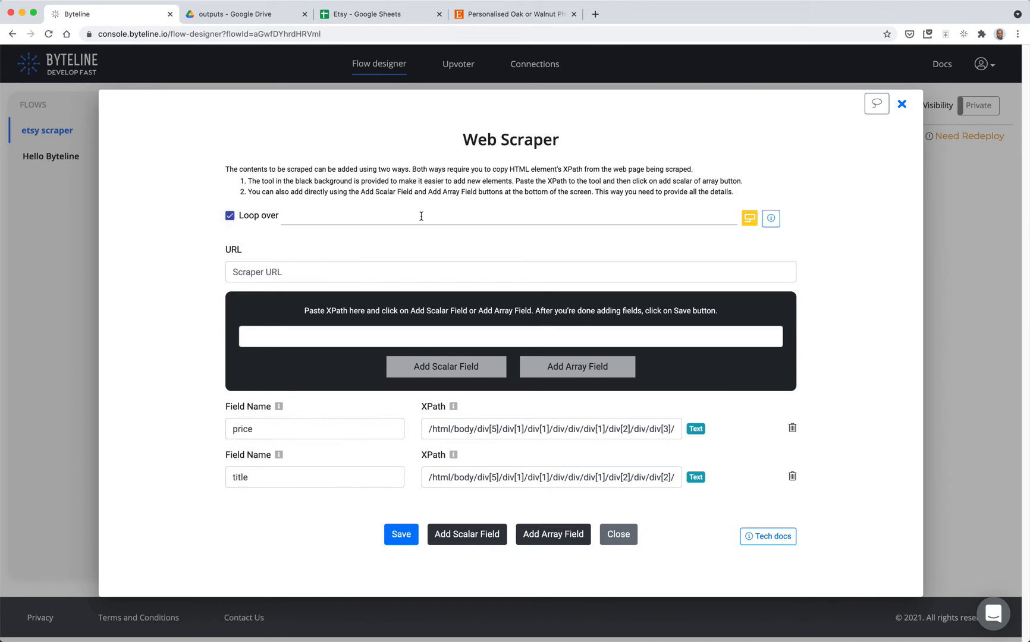
pyautogui.click(750, 220)
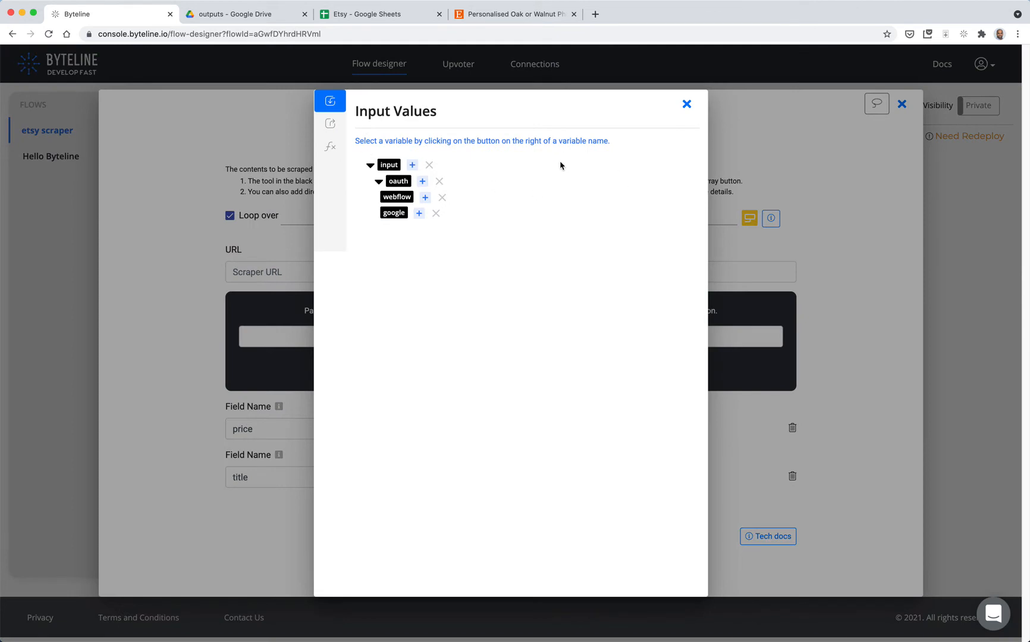
pyautogui.click(687, 105)
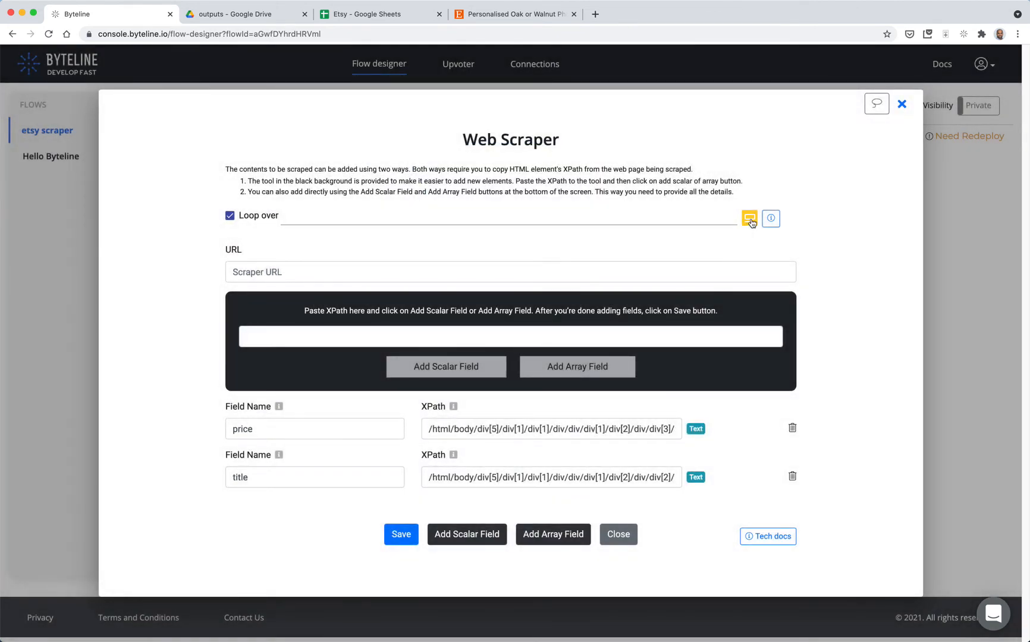
pyautogui.click(750, 219)
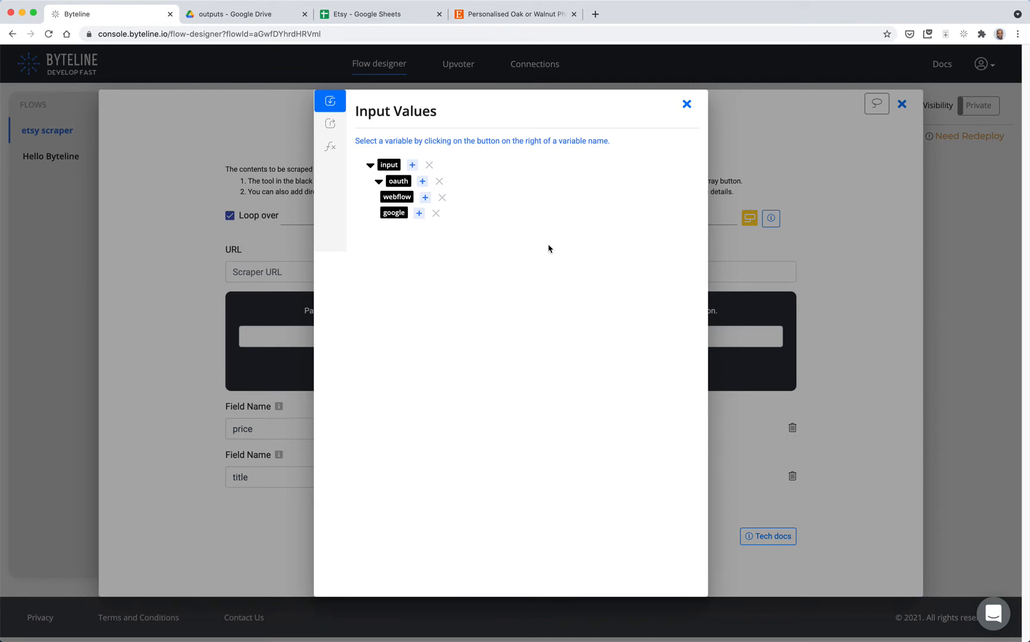
pyautogui.click(330, 123)
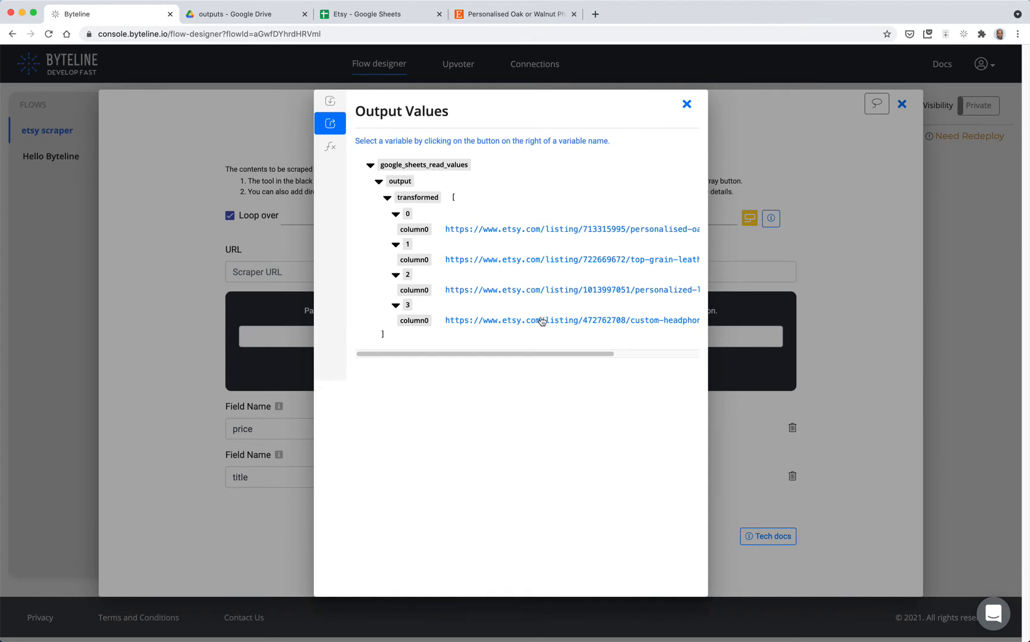
pyautogui.click(417, 199)
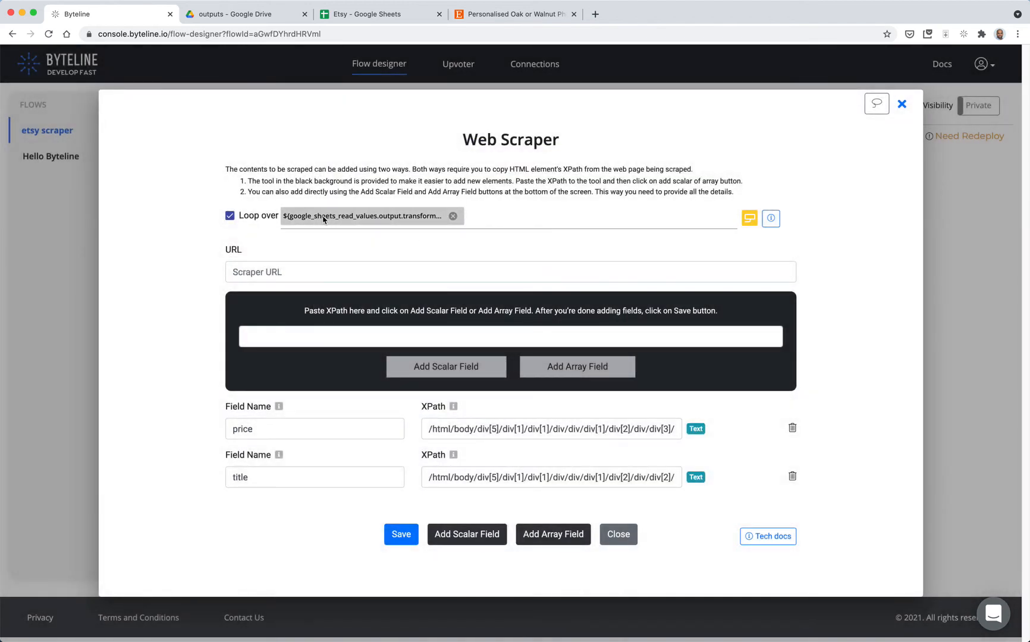
# Copy the column0 variable into the Web Scraper's URL, shorten it to @.column0, and save the node
pyautogui.click(494, 276)
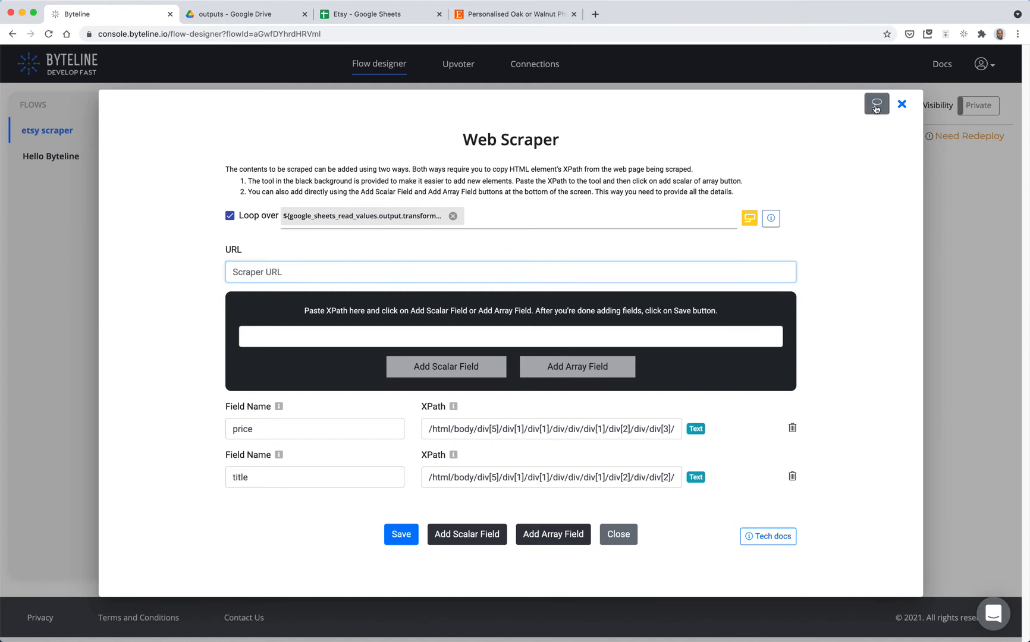
pyautogui.click(878, 113)
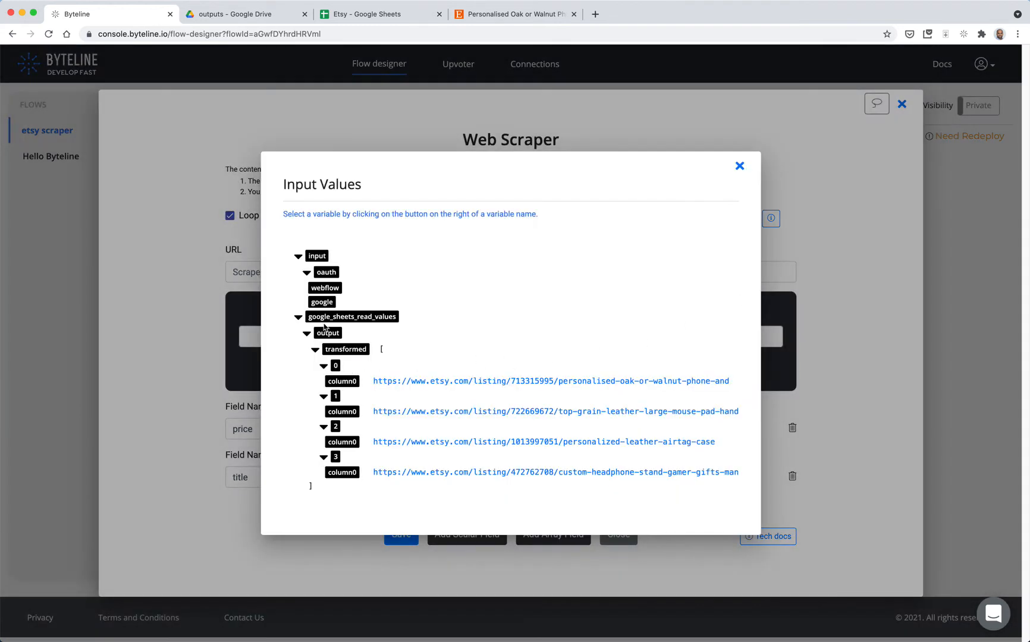
pyautogui.click(344, 384)
pyautogui.click(310, 276)
pyautogui.hotkey('ctrl', 'v')
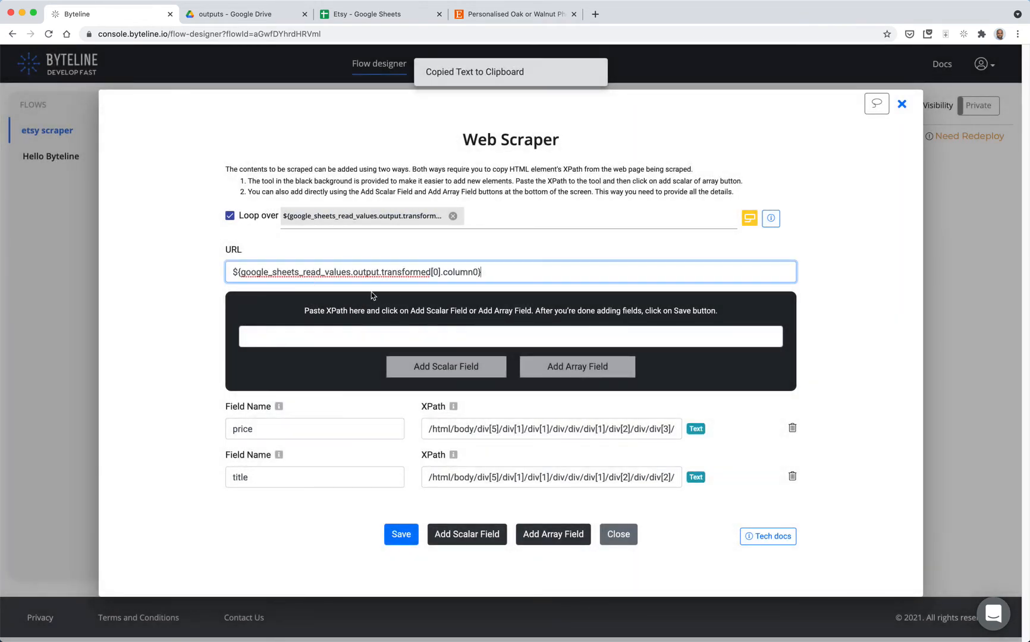
pyautogui.press('Tab')
pyautogui.click(829, 343)
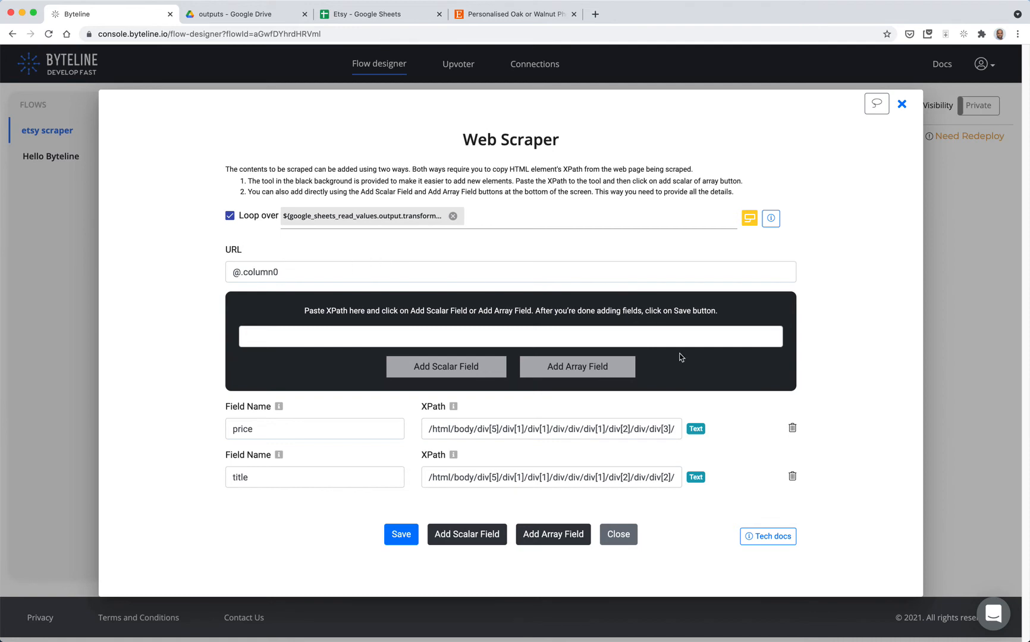
pyautogui.click(397, 538)
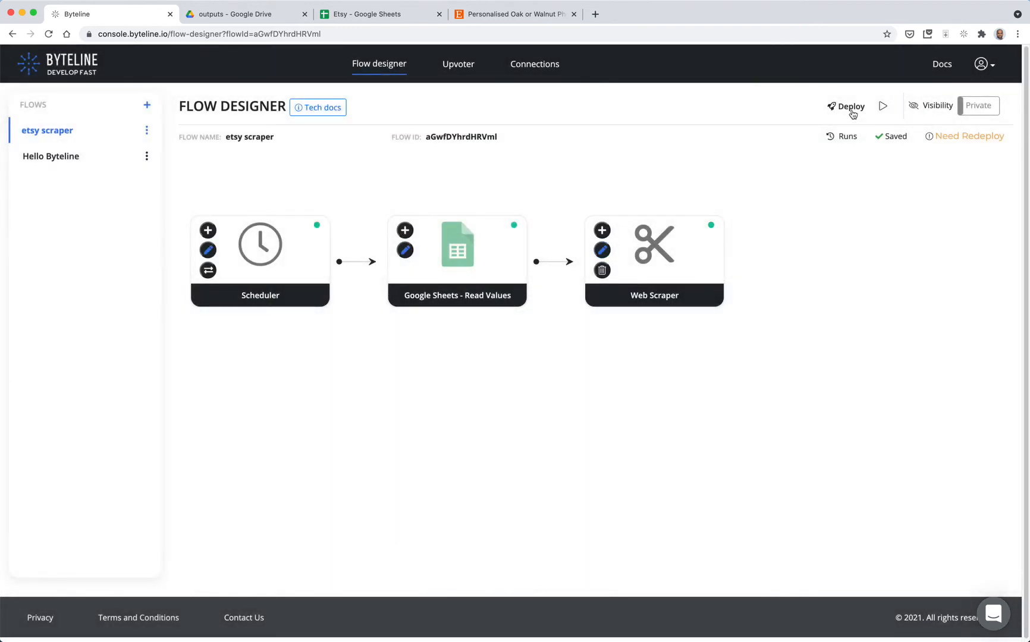
# Deploy and run the etsy scraper flow, check the Web Scraper node's output, and return to the flow
pyautogui.click(850, 112)
pyautogui.click(882, 107)
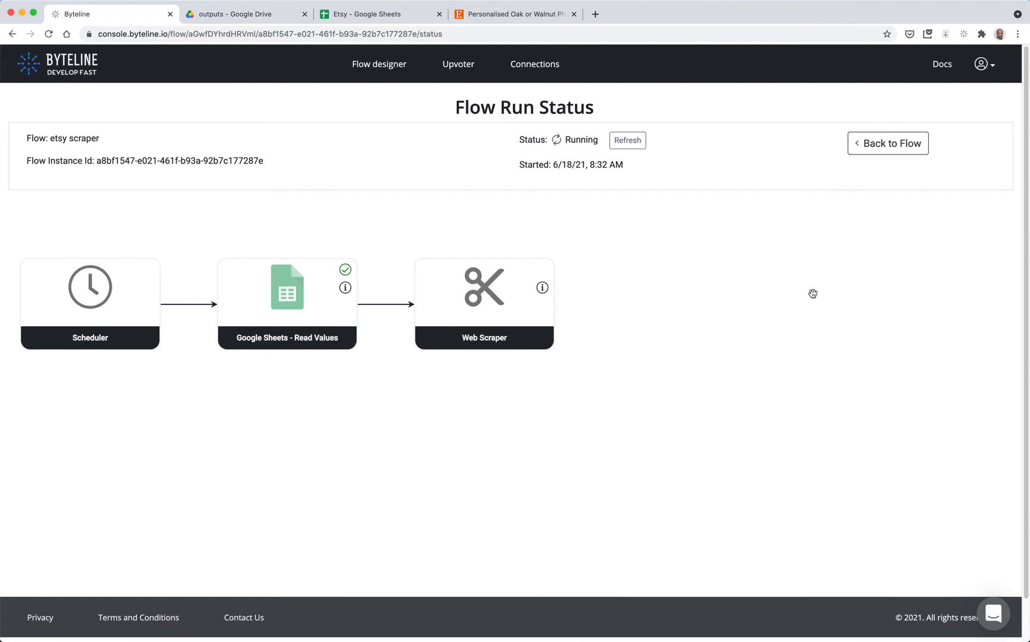
pyautogui.click(543, 285)
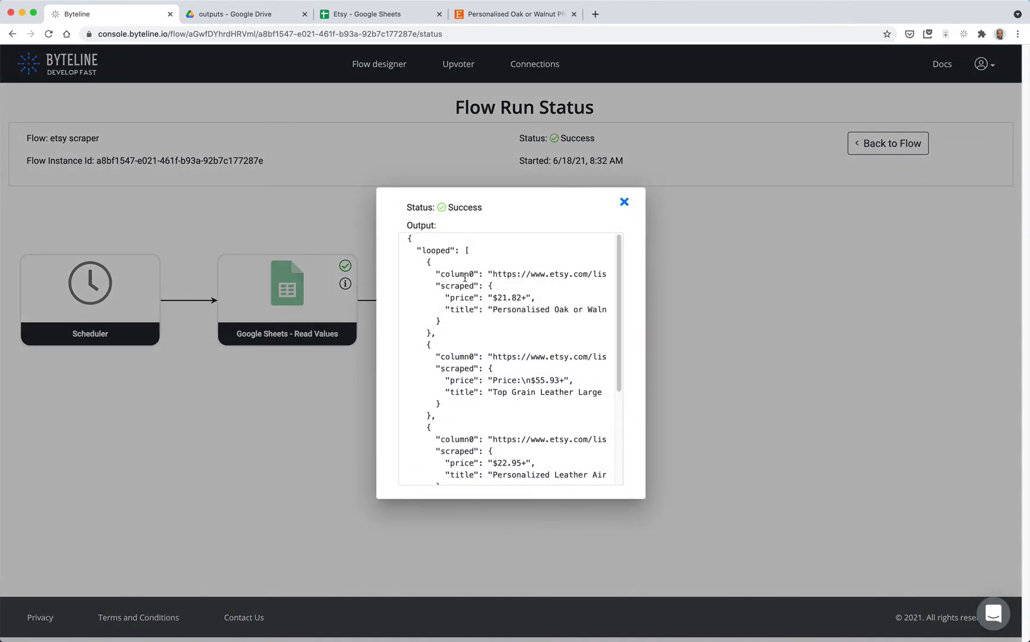
pyautogui.doubleClick(525, 274)
pyautogui.click(624, 202)
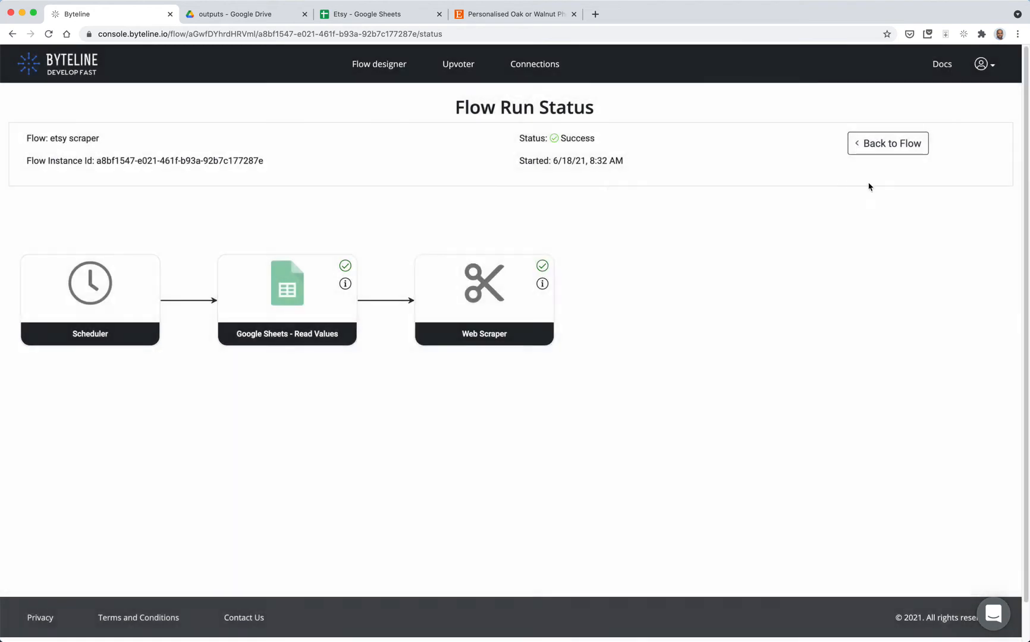
pyautogui.click(870, 143)
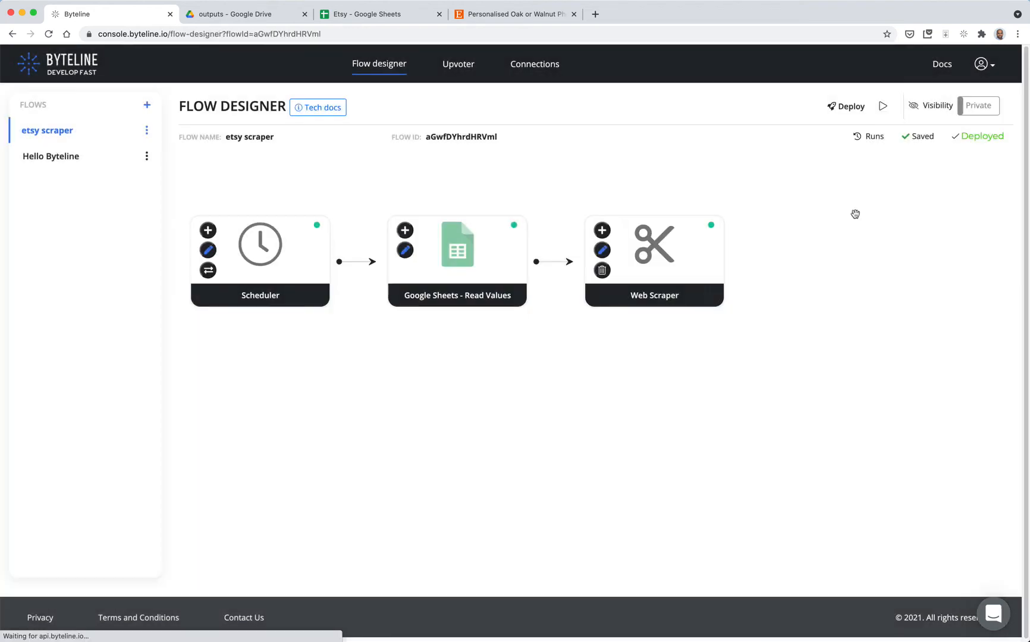
# Add a Google Sheets - Insert All node after Web Scraper, place it below the row of nodes, and open its configuration
pyautogui.click(602, 230)
pyautogui.scroll(-10, 692, 358)
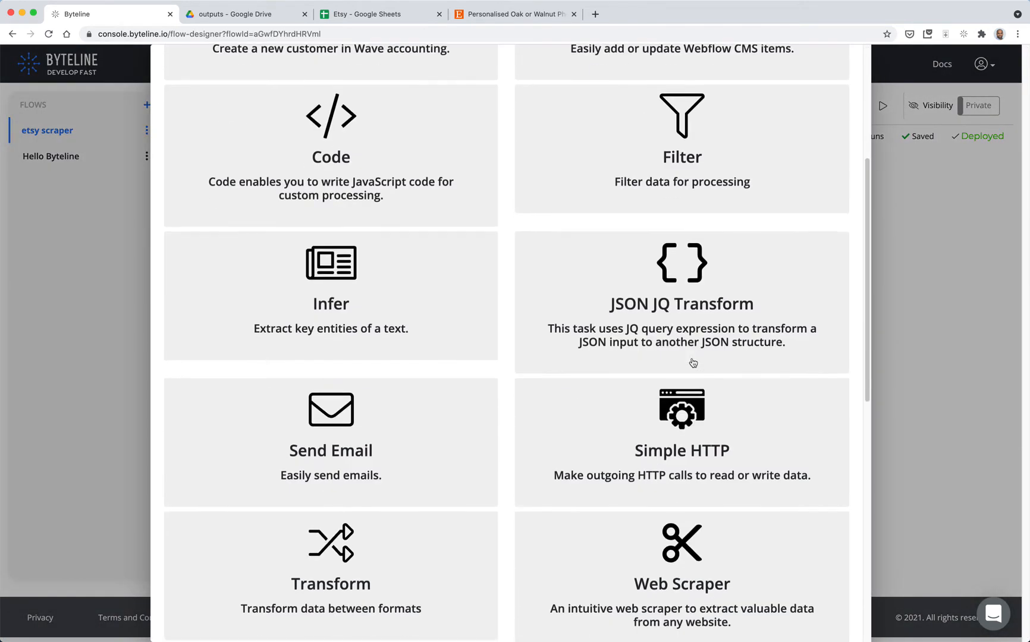
pyautogui.scroll(-2, 692, 363)
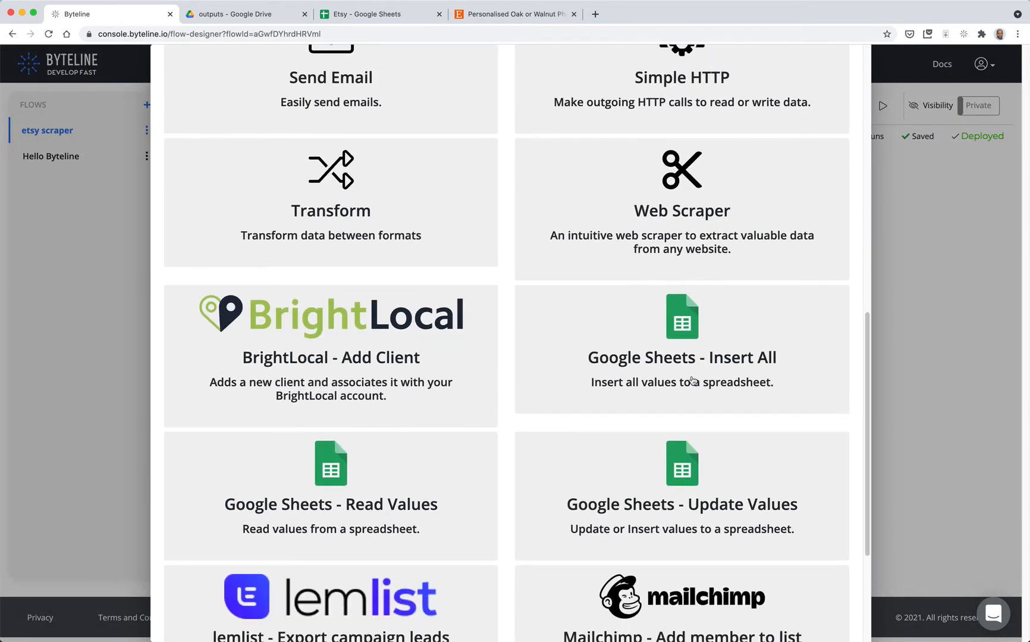
pyautogui.click(678, 324)
pyautogui.moveTo(846, 272); pyautogui.dragTo(763, 430)
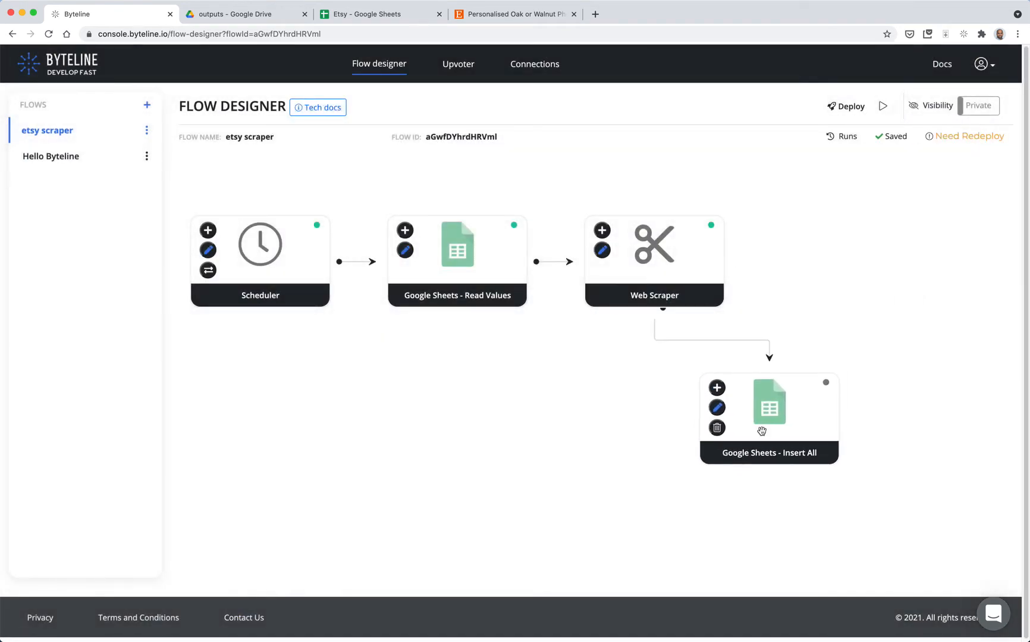
pyautogui.click(717, 408)
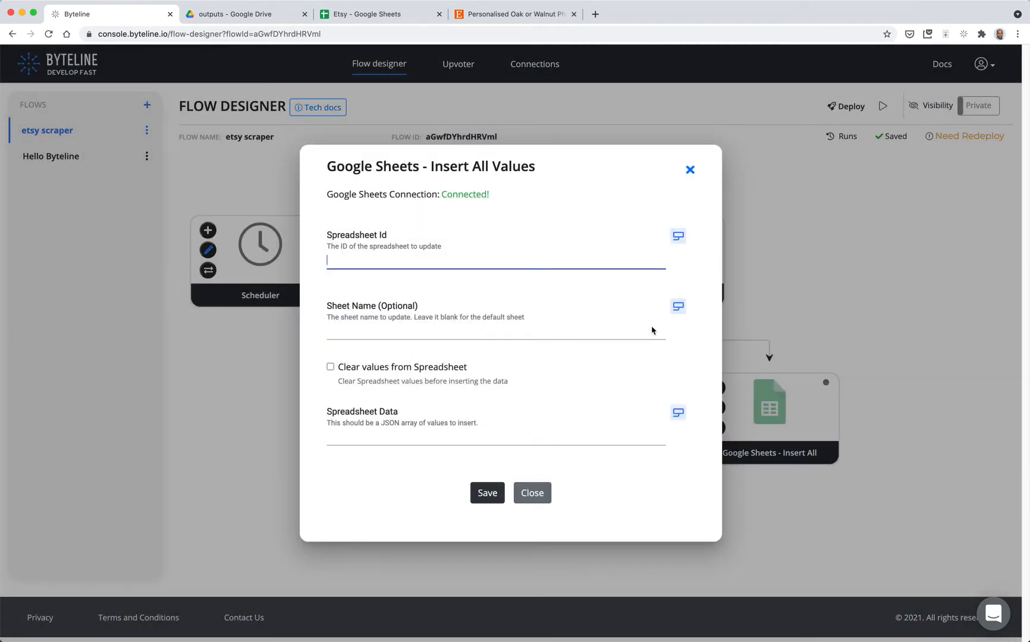
# Copy the spreadsheet ID from the Etsy Google Sheet's URL into the Insert All node's Spreadsheet Id
pyautogui.click(375, 15)
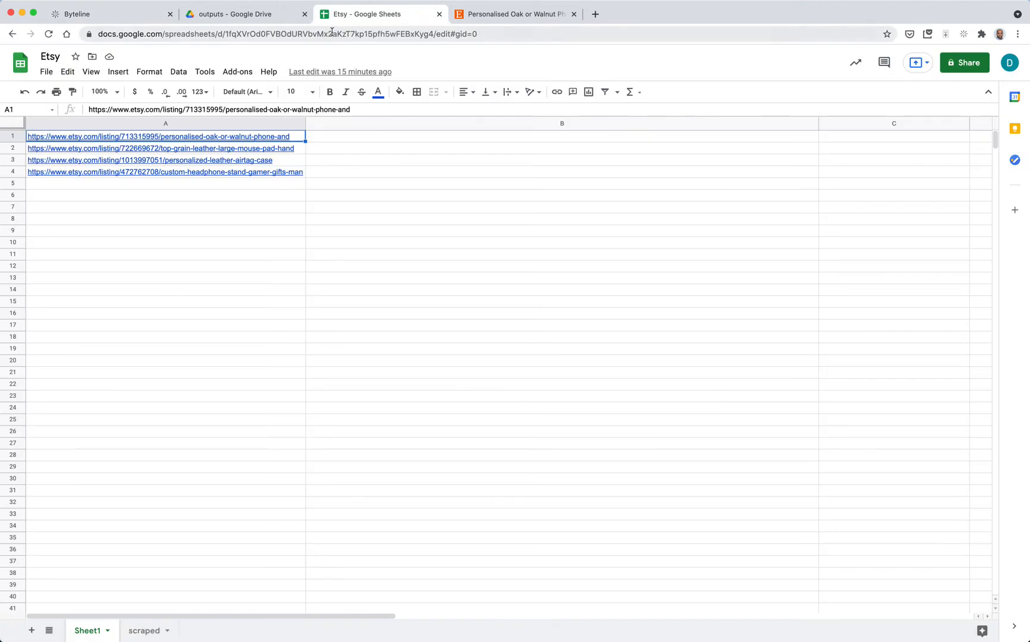
pyautogui.doubleClick(331, 34)
pyautogui.hotkey('ctrl', 'c')
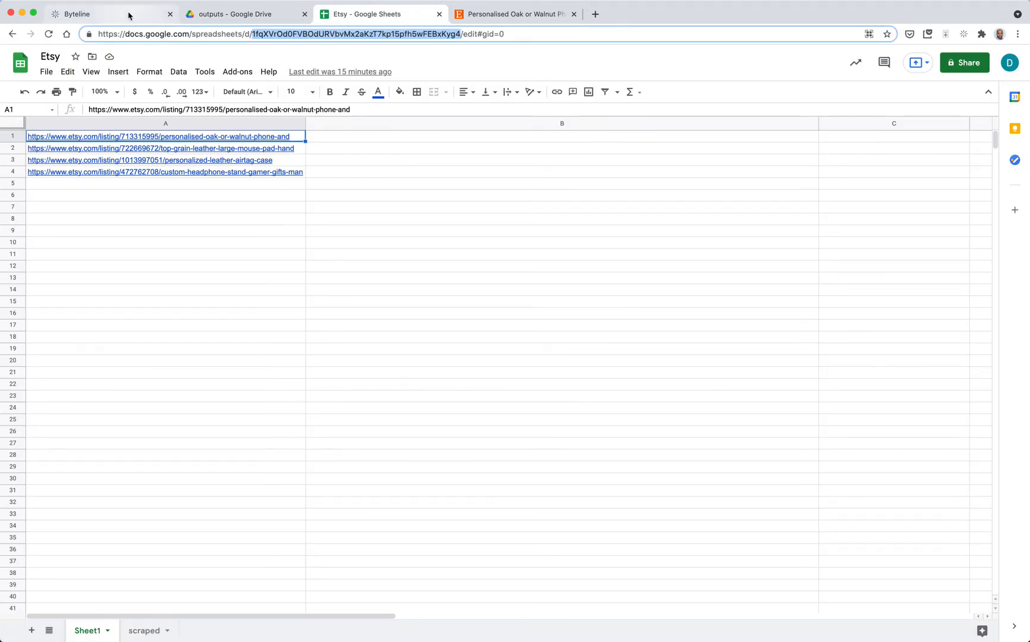
pyautogui.click(130, 13)
pyautogui.click(358, 263)
pyautogui.hotkey('ctrl', 'v')
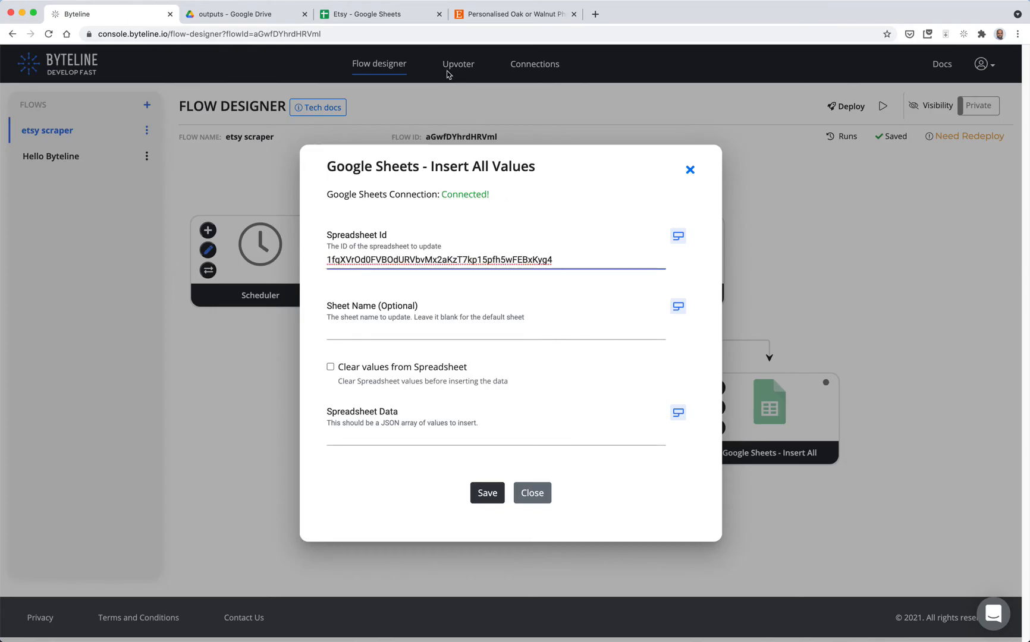
# Check the tab names in the Etsy Google Sheet and set the Insert All node's Sheet Name to scraped
pyautogui.click(384, 18)
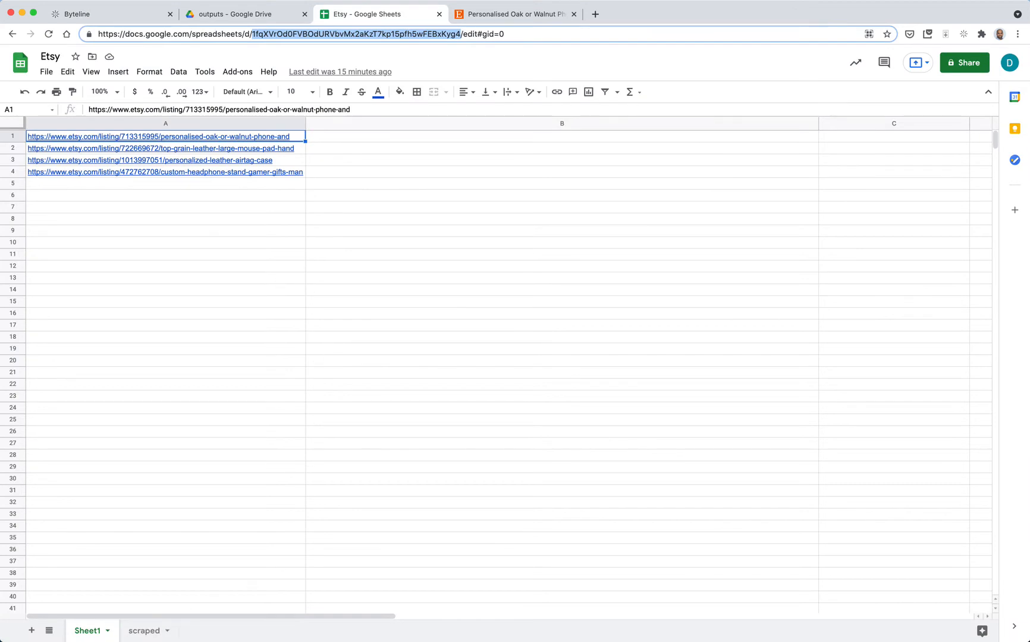
pyautogui.click(122, 15)
pyautogui.click(329, 330)
pyautogui.write('sc')
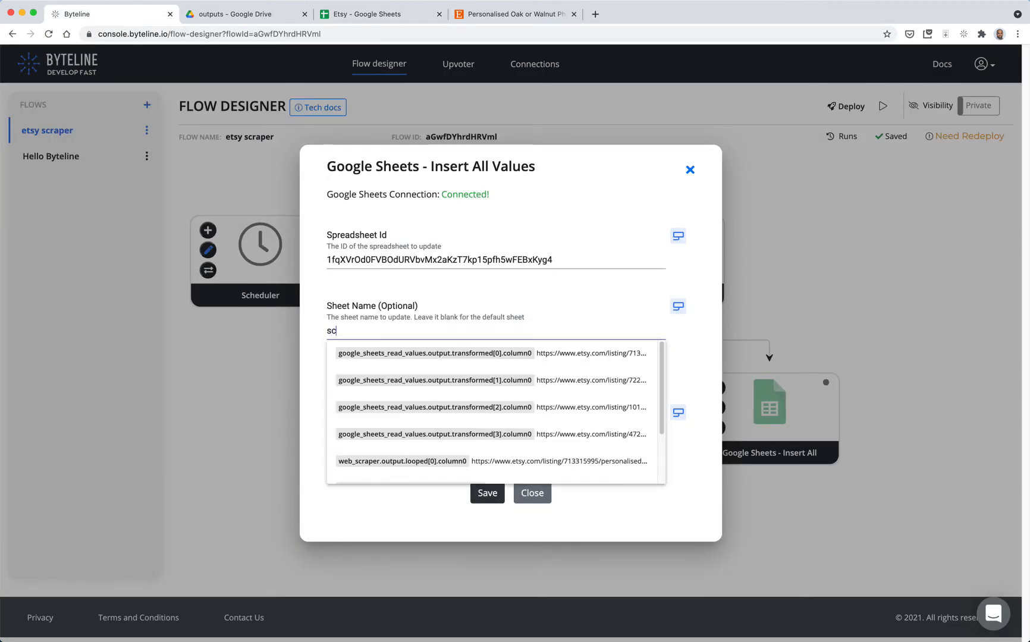
pyautogui.write('raped')
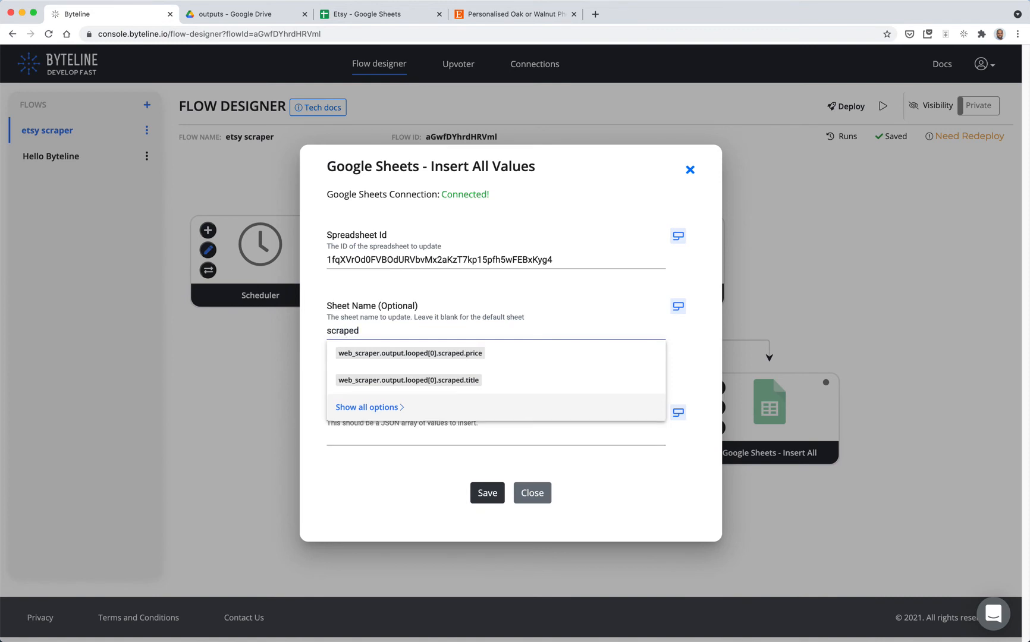
pyautogui.click(305, 370)
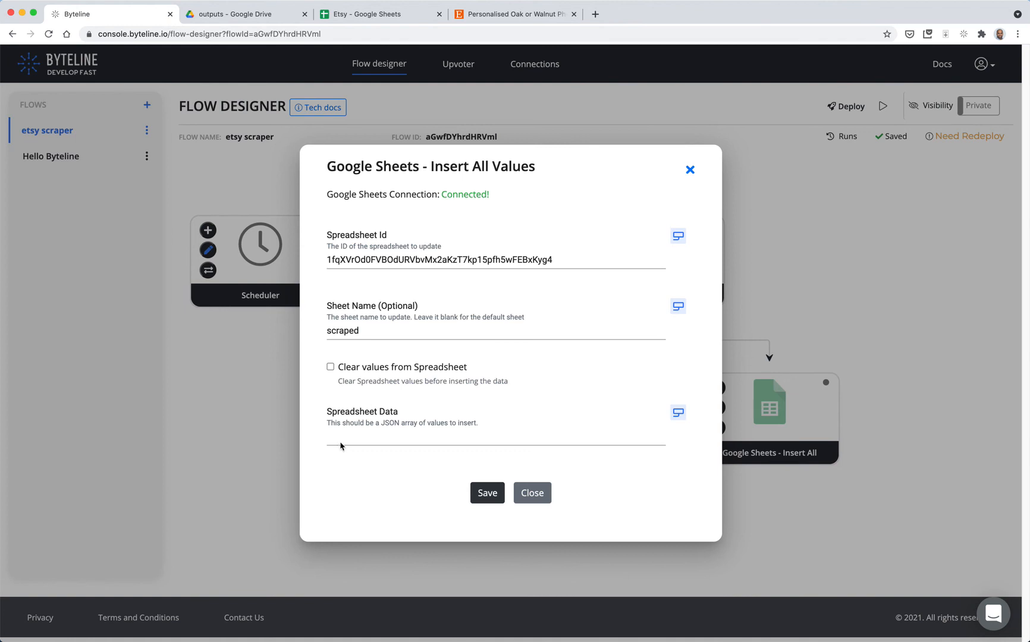
# Set the Spreadsheet Data to the web_scraper output's looped array, picked from the output values
pyautogui.click(387, 439)
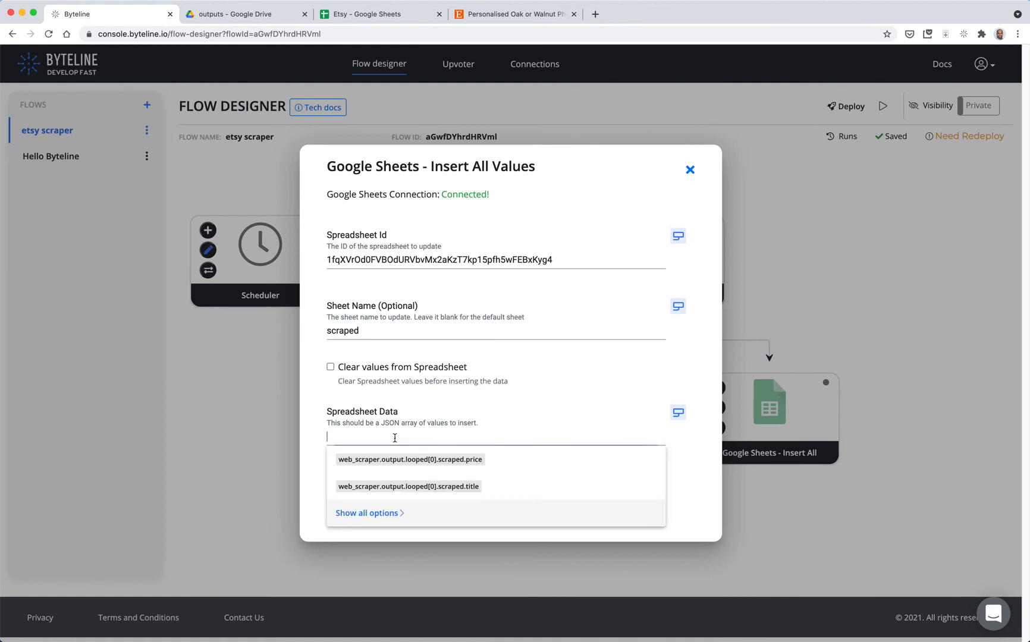
pyautogui.click(682, 420)
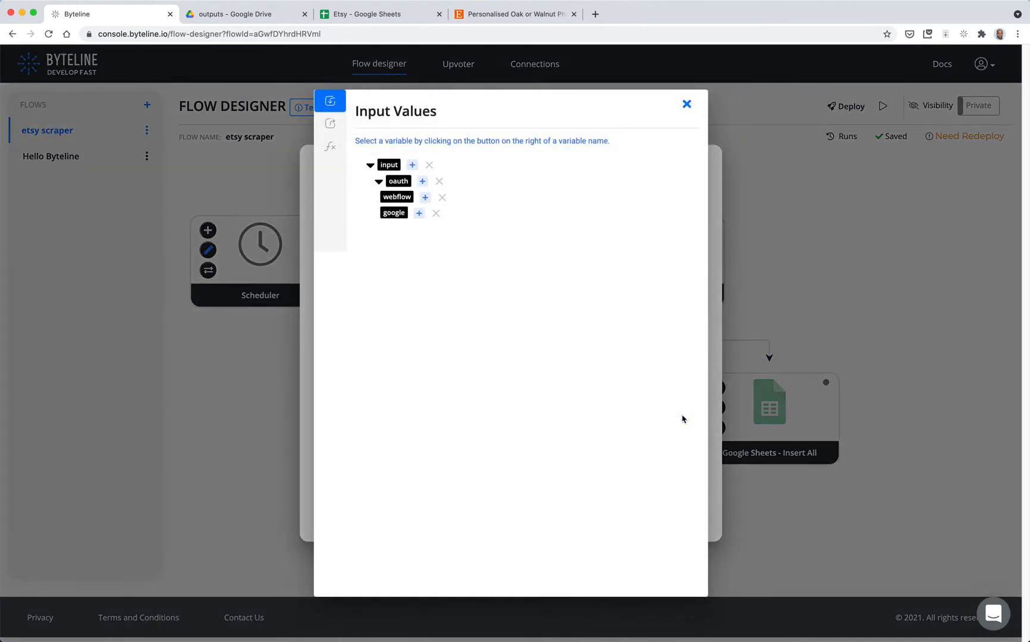
pyautogui.click(331, 124)
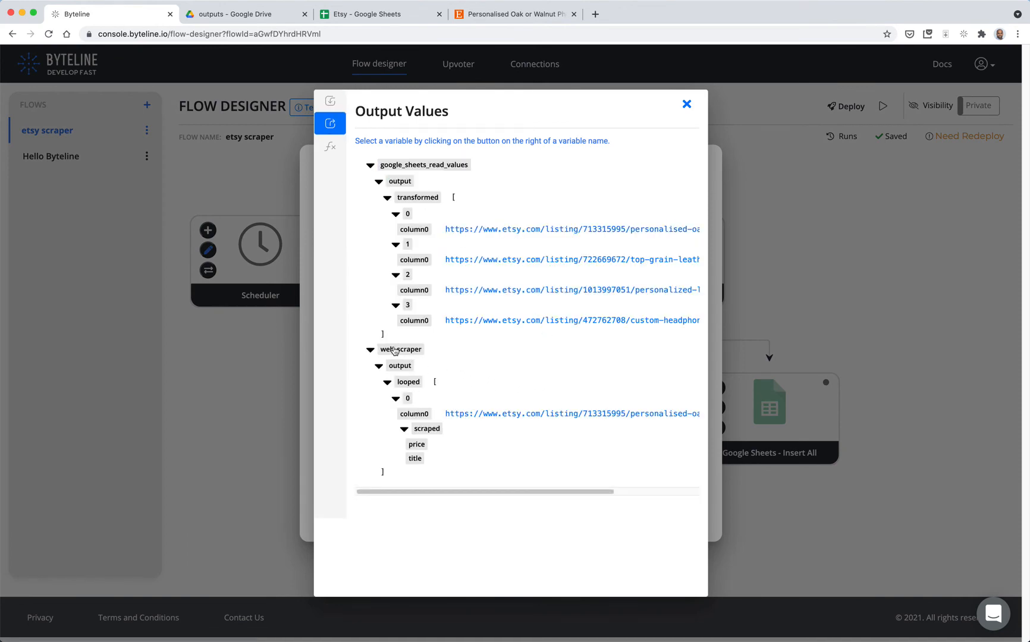
pyautogui.click(370, 166)
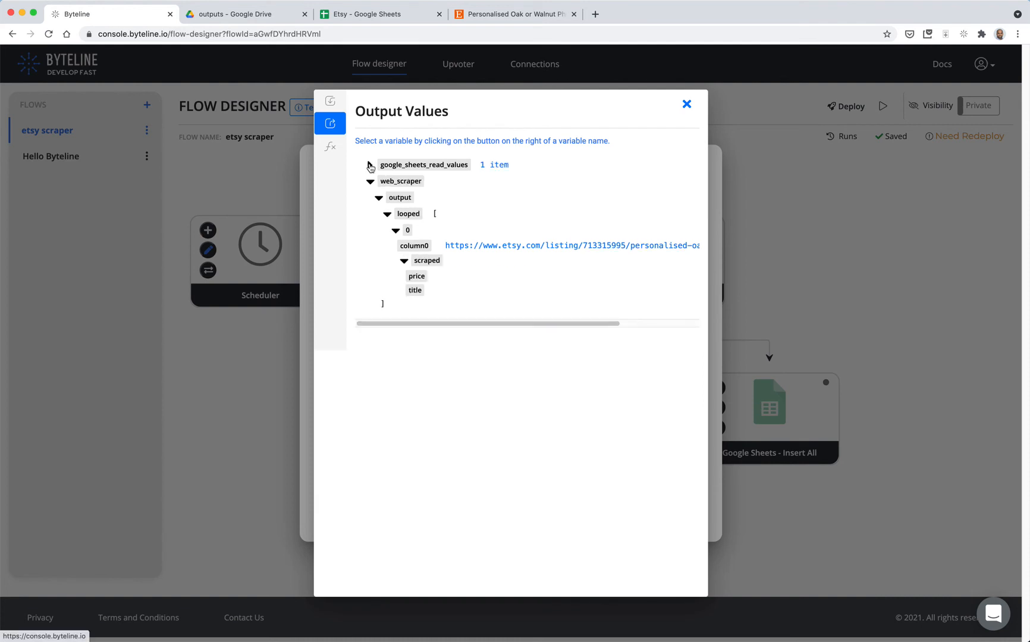
pyautogui.click(410, 216)
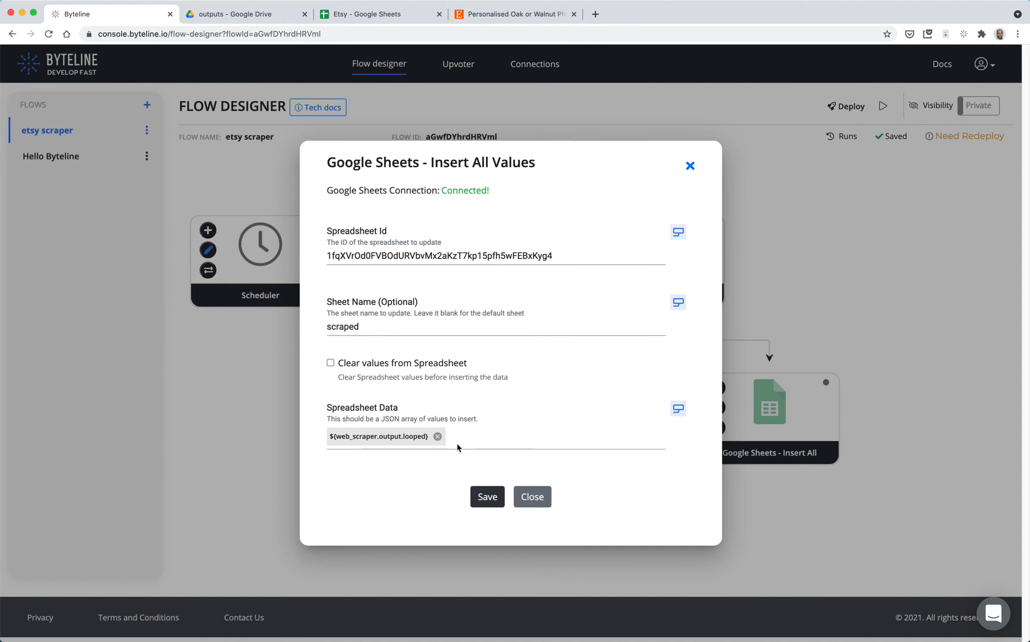
# Toggle Clear values from Spreadsheet on and back off, and save the Insert All node with it disabled
pyautogui.click(487, 500)
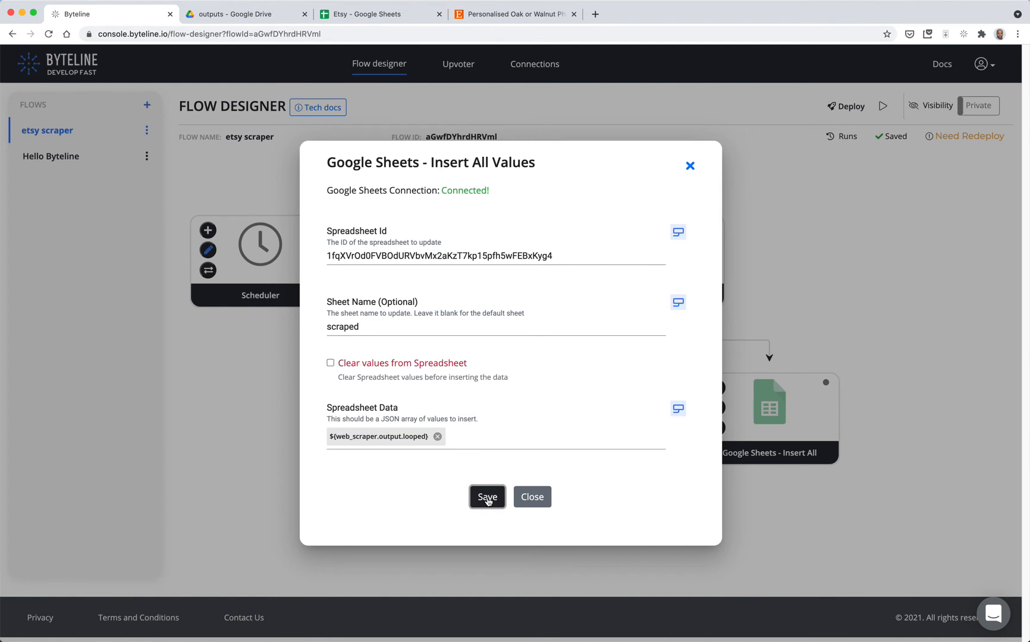
pyautogui.click(330, 368)
pyautogui.click(331, 363)
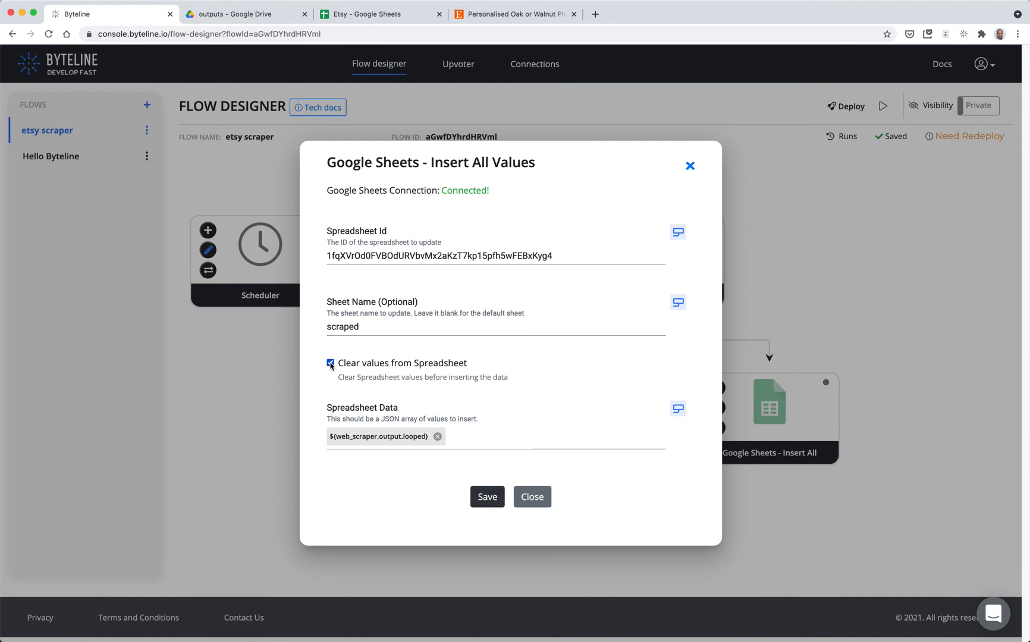
pyautogui.click(331, 363)
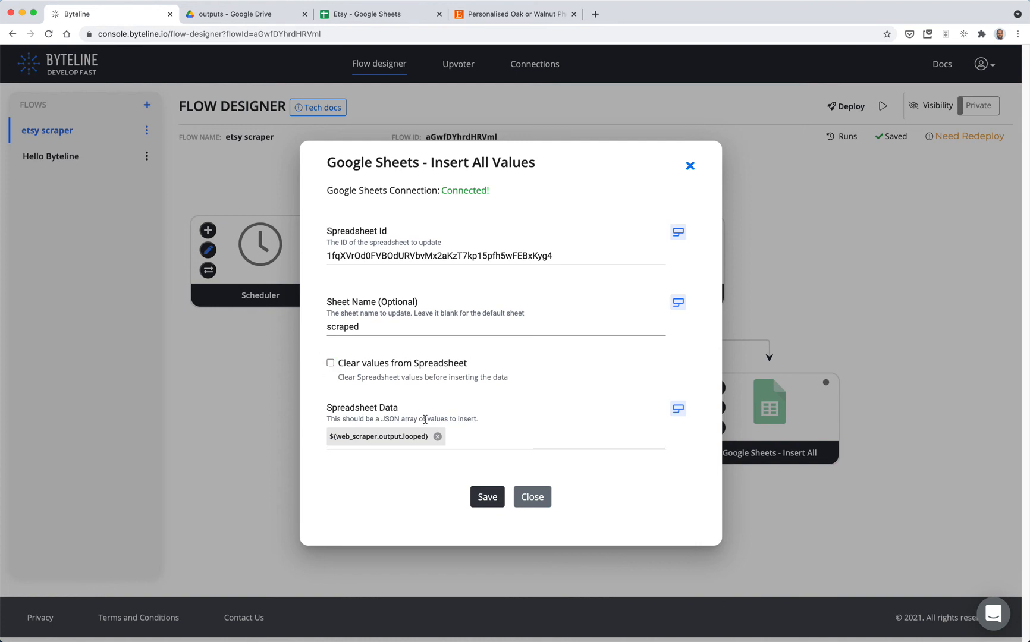
pyautogui.click(481, 498)
# Deploy and run the etsy scraper flow, and check the output of the Google Sheets - Insert All node
pyautogui.click(852, 110)
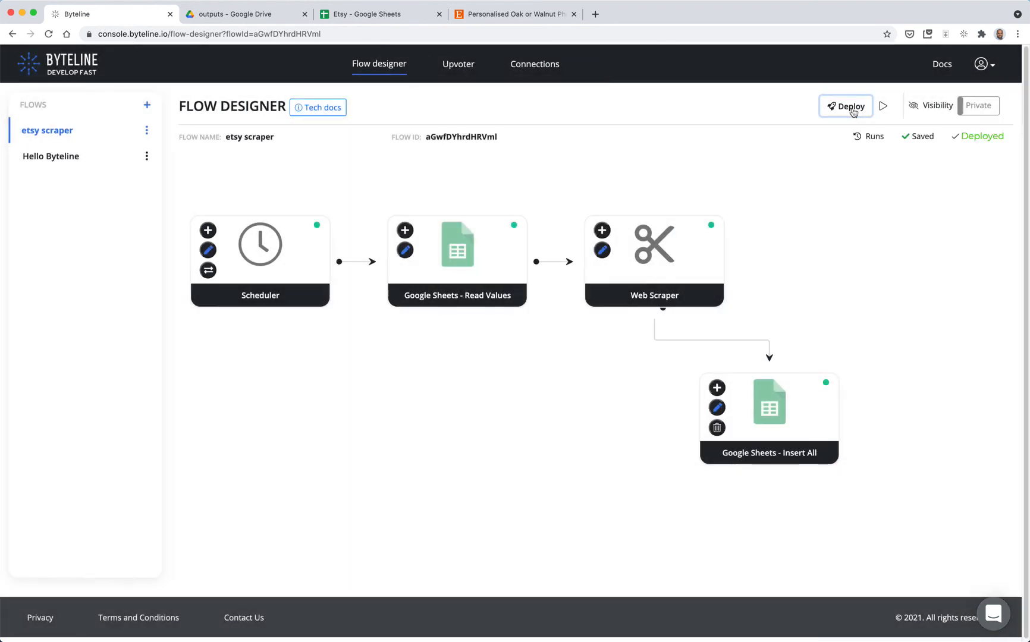
pyautogui.click(884, 106)
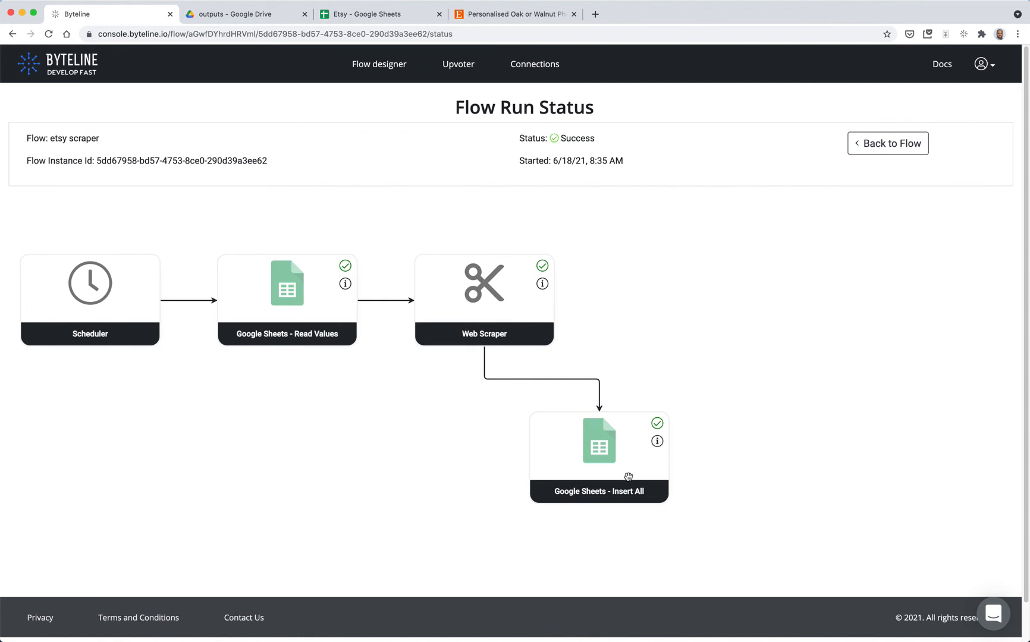
pyautogui.click(658, 443)
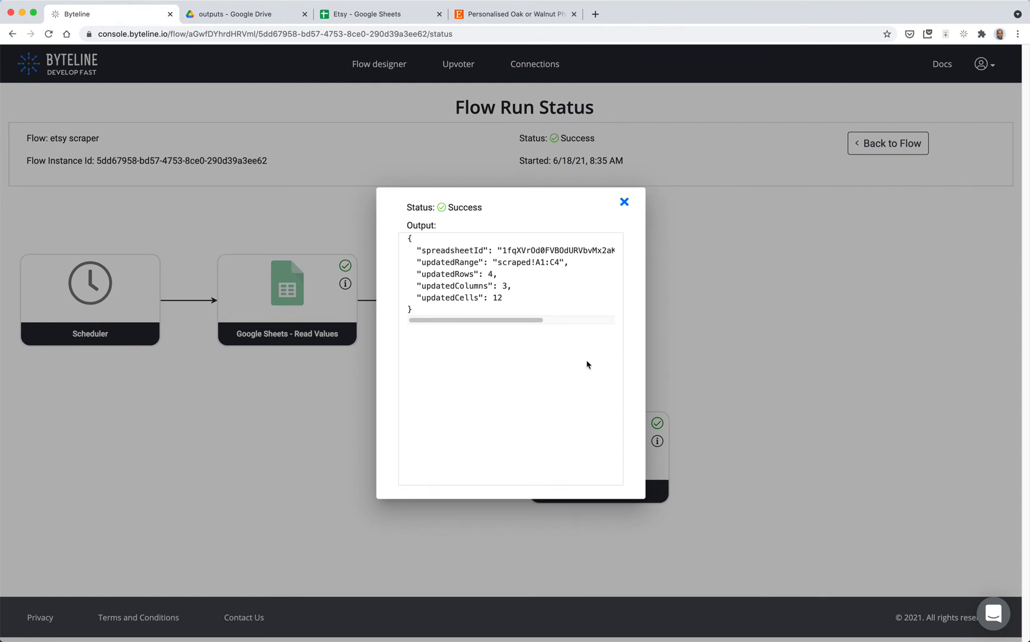
pyautogui.moveTo(411, 275); pyautogui.dragTo(500, 276)
pyautogui.click(624, 203)
# Switch to the Etsy Google Sheet, examine the inserted rows on the scraped sheet, and go back to Sheet1
pyautogui.click(381, 13)
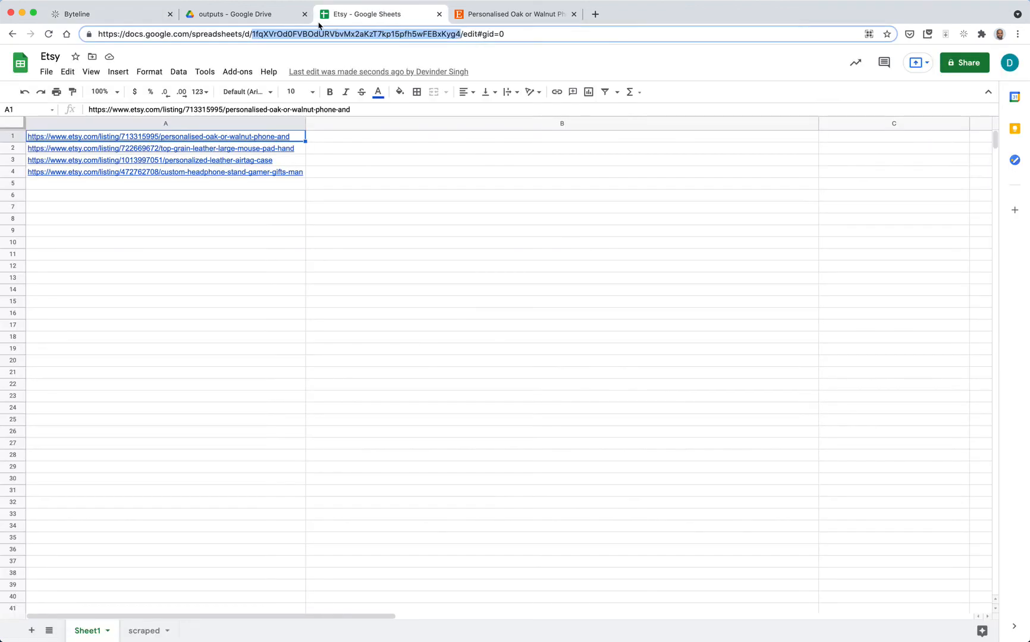
pyautogui.click(235, 267)
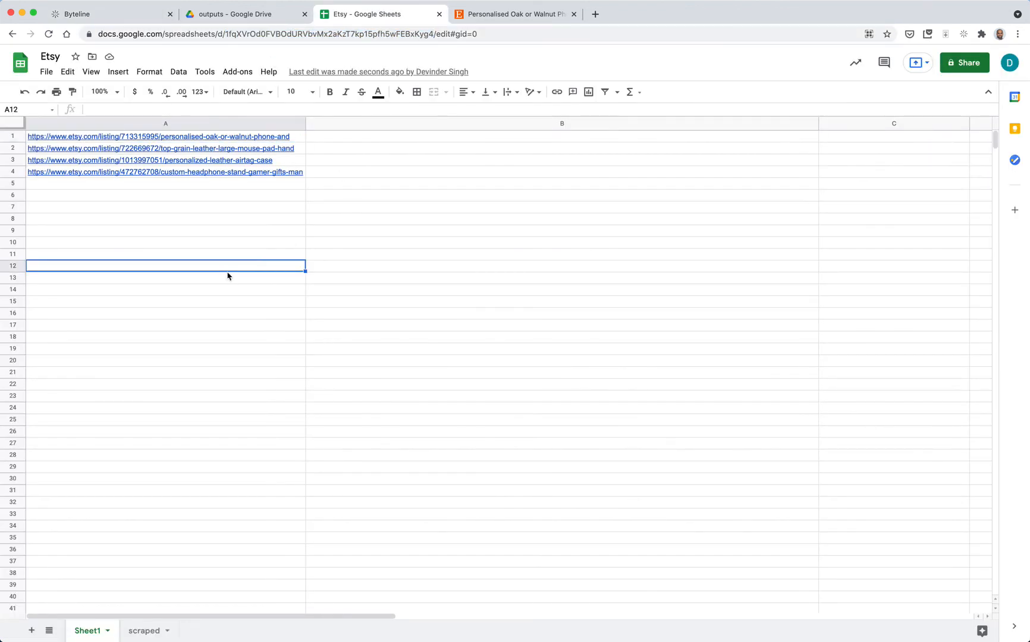
pyautogui.click(144, 630)
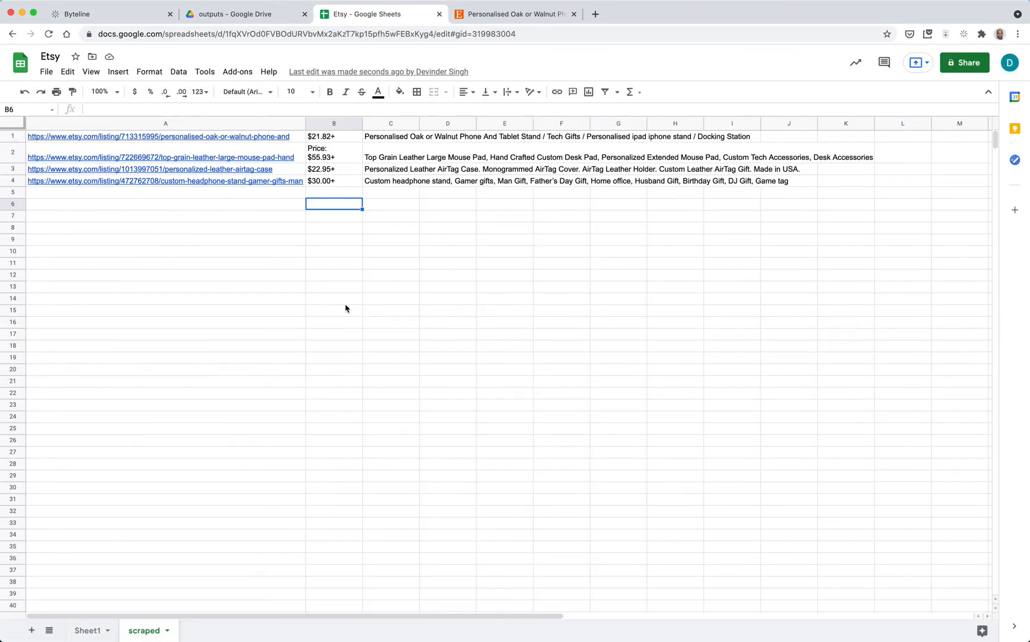
pyautogui.click(377, 325)
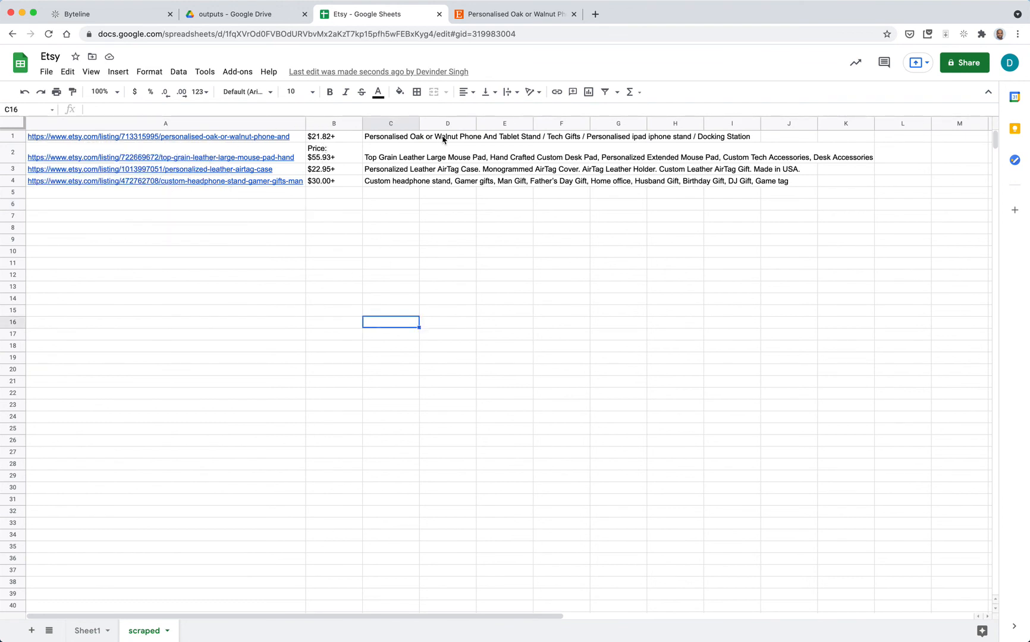
pyautogui.click(88, 634)
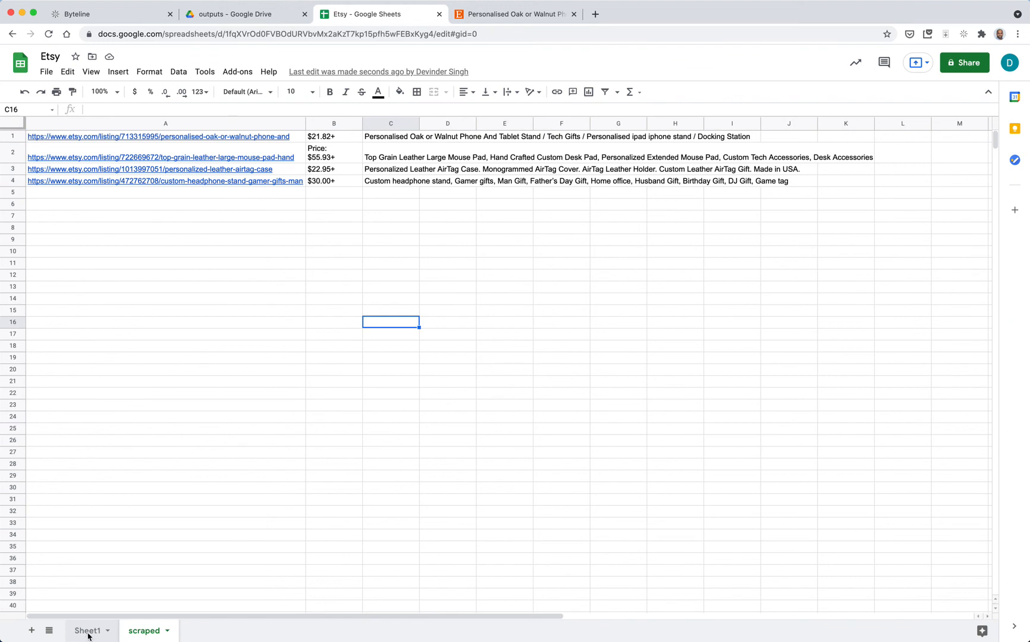